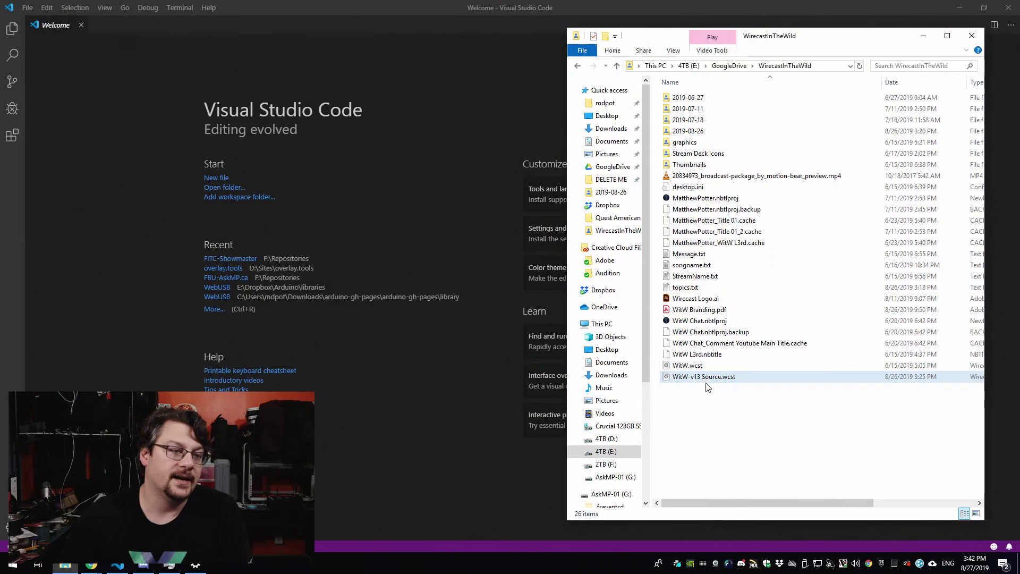
In File Explorer, compare the file sizes of WitW.wcst and WitW-v13 Source.wcst
drag(707, 387, 691, 110)
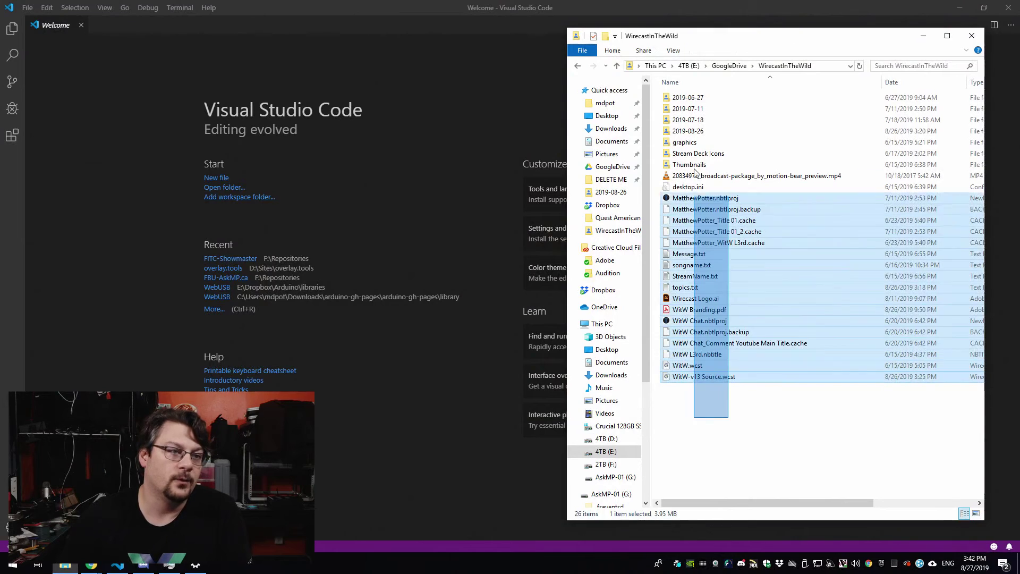
click(733, 434)
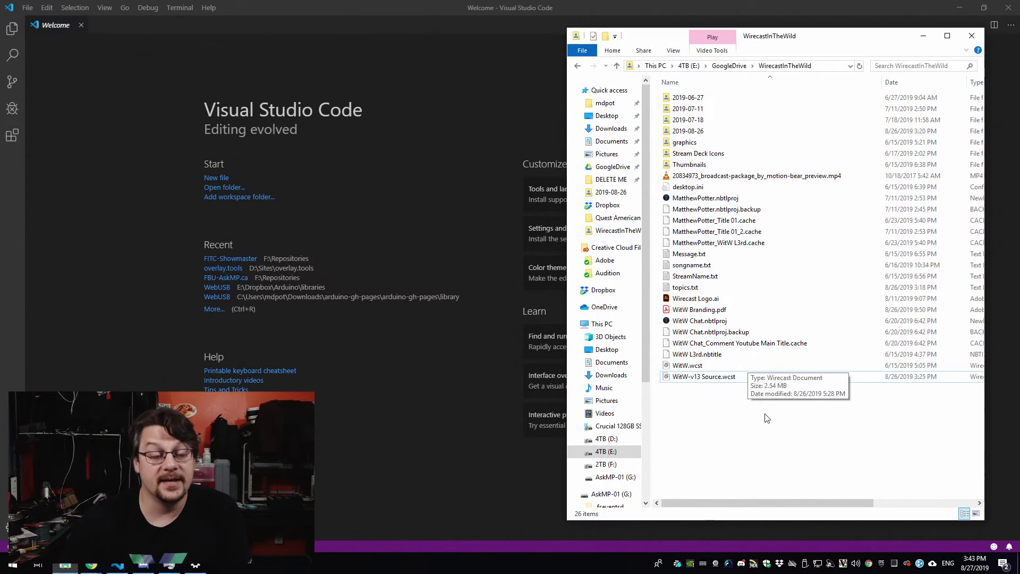
click(691, 376)
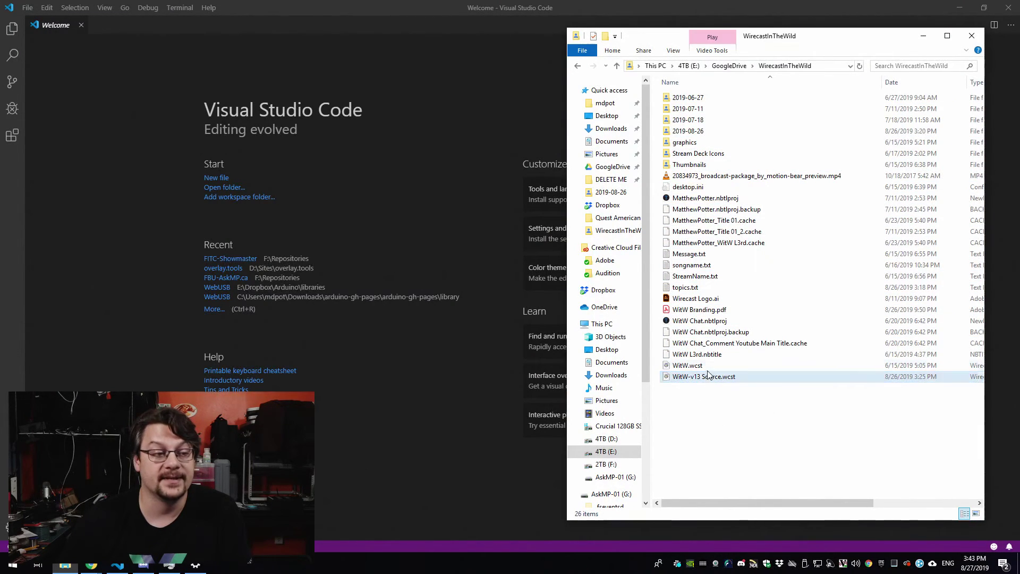
click(712, 366)
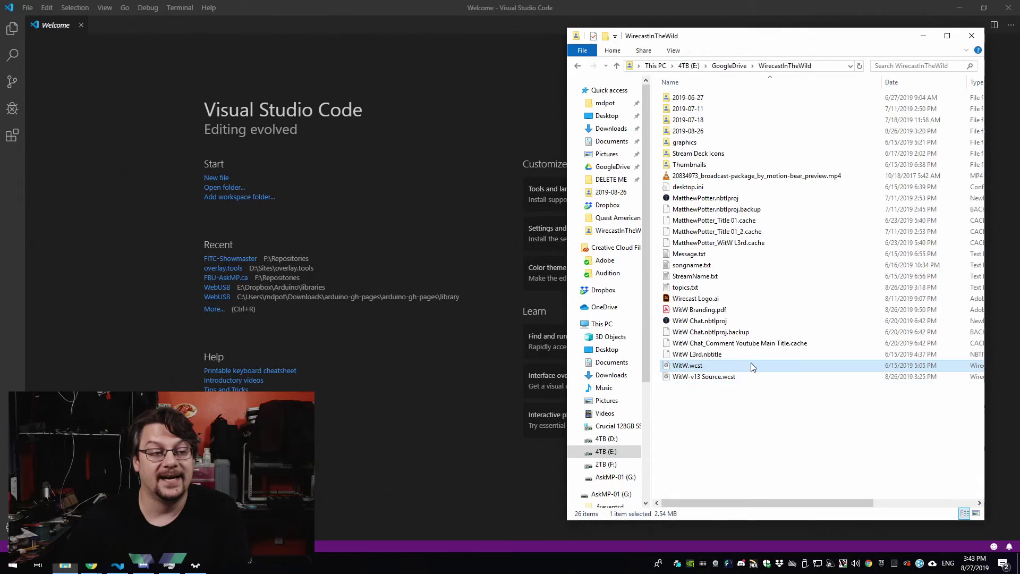
click(704, 379)
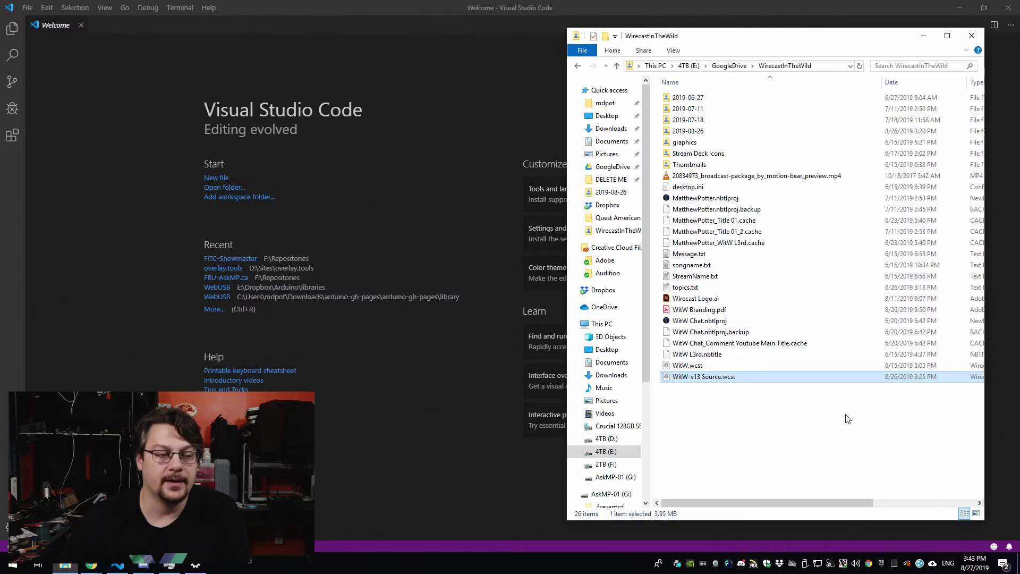
click(772, 407)
Launch Wirecast and pick the recent WitW-v13 Source.wcst document from the welcome window
key(super)
text(wirecast)
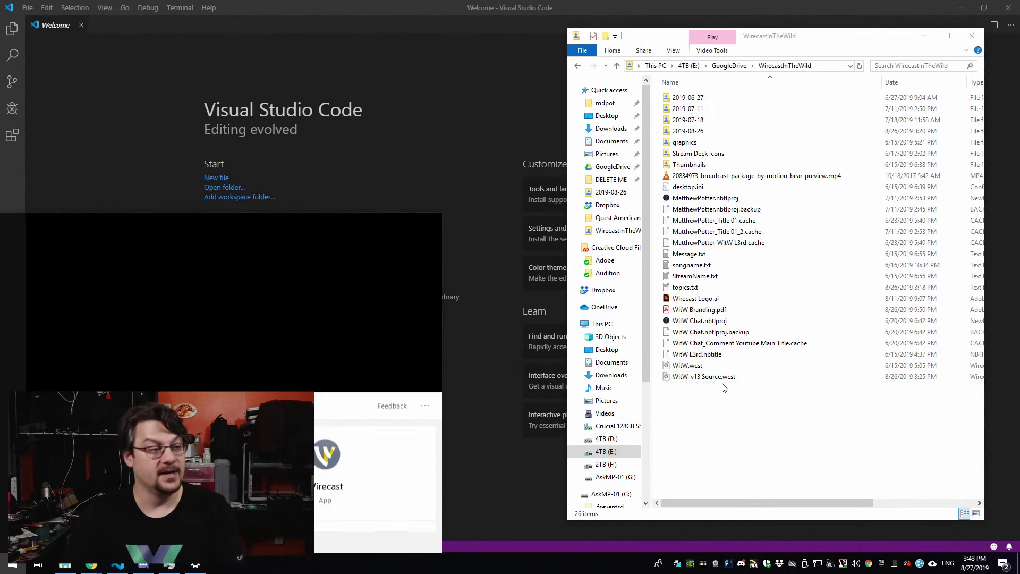
key(Return)
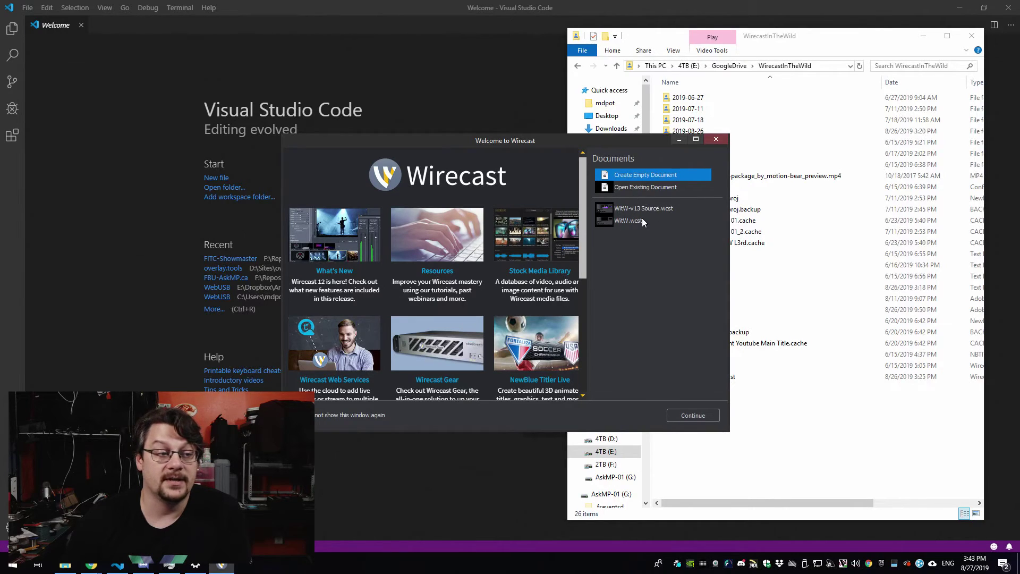
click(639, 208)
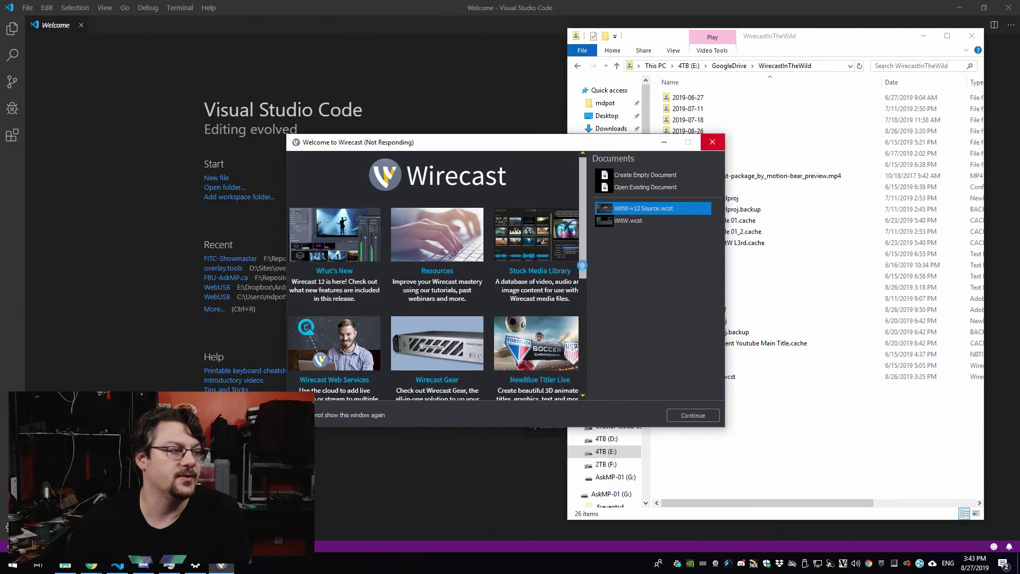
drag(296, 147, 253, 138)
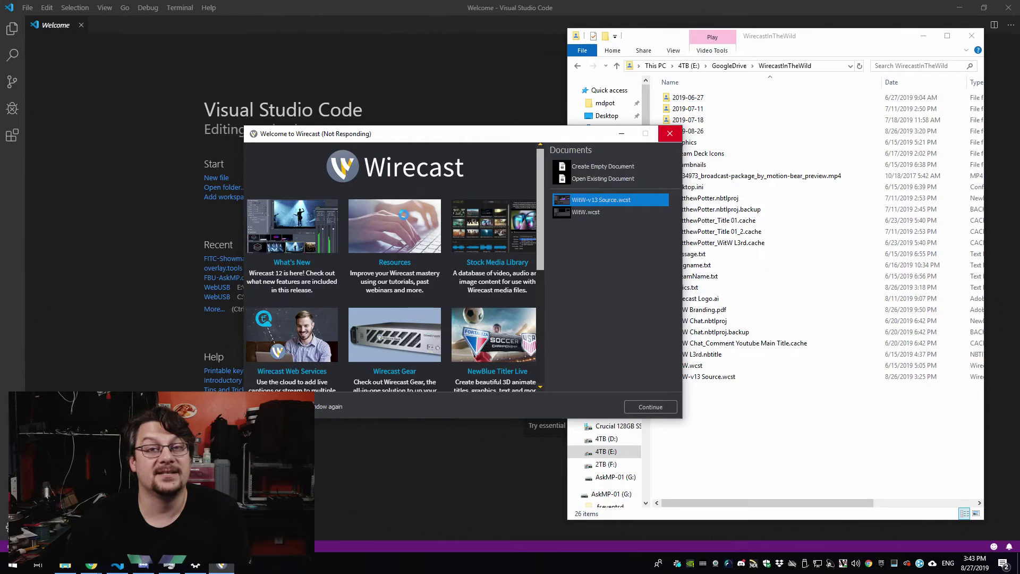
key(ctrl+shift+Escape)
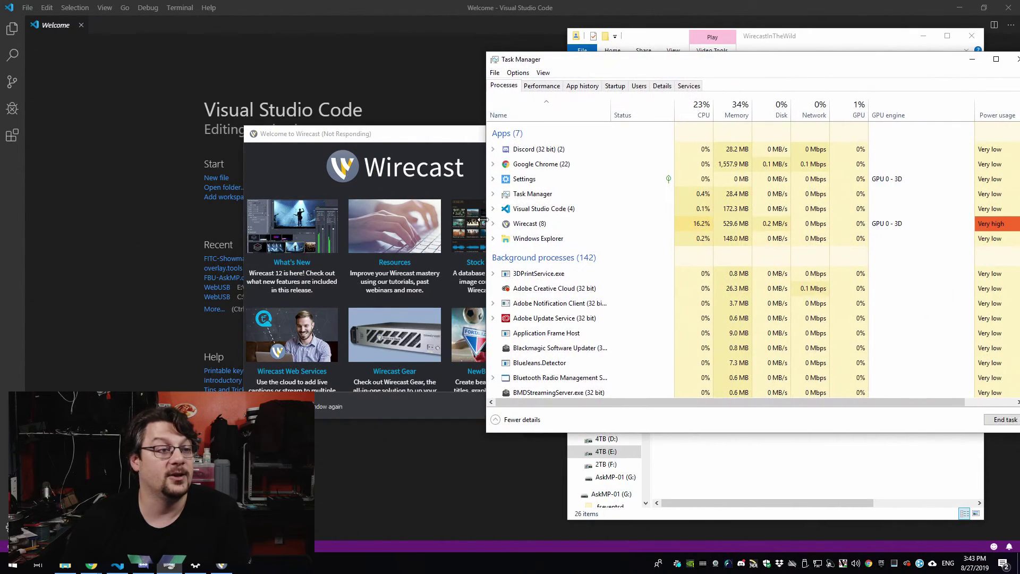
Expand the Wirecast process group in Task Manager to reveal TitlerLiveStandalone and other child processes
click(500, 227)
click(493, 224)
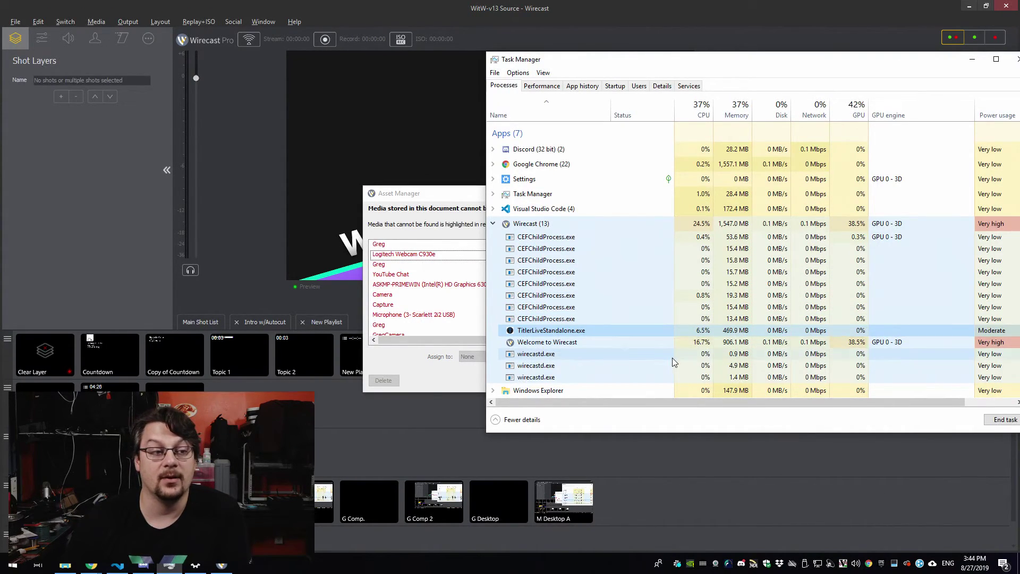
click(551, 224)
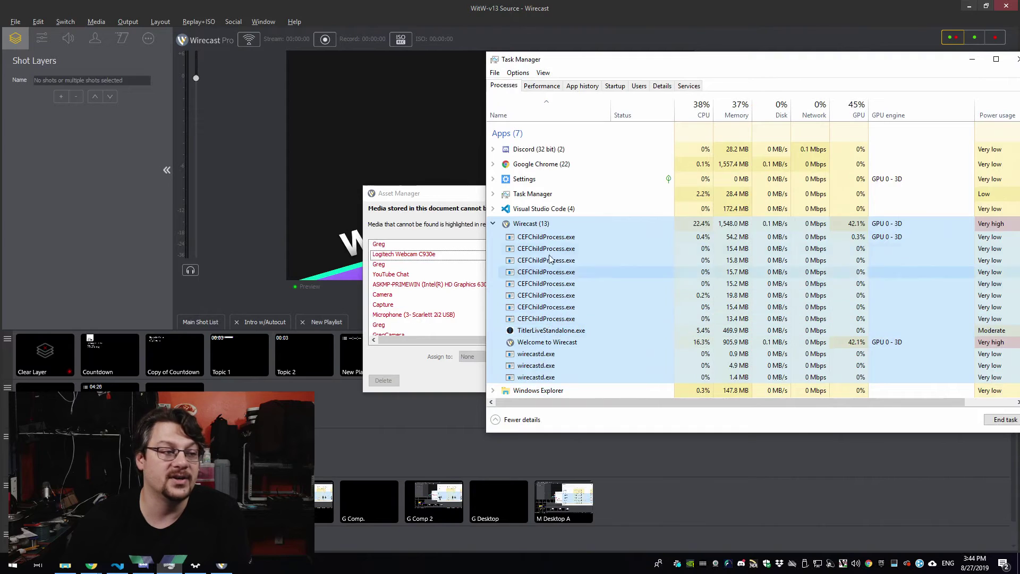
click(453, 208)
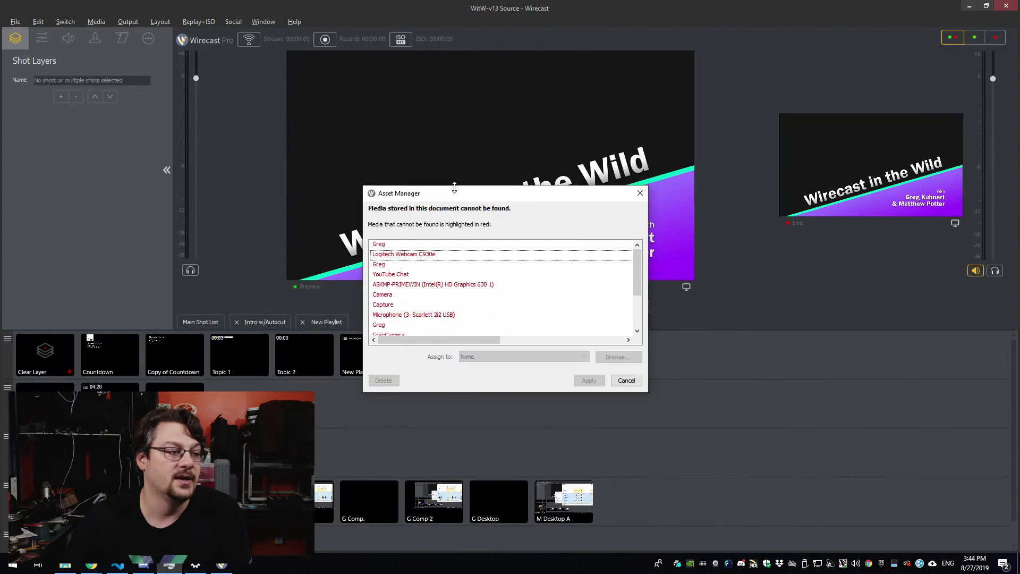
Dismiss the missing-media notice and close Task Manager
click(629, 380)
key(alt+Tab)
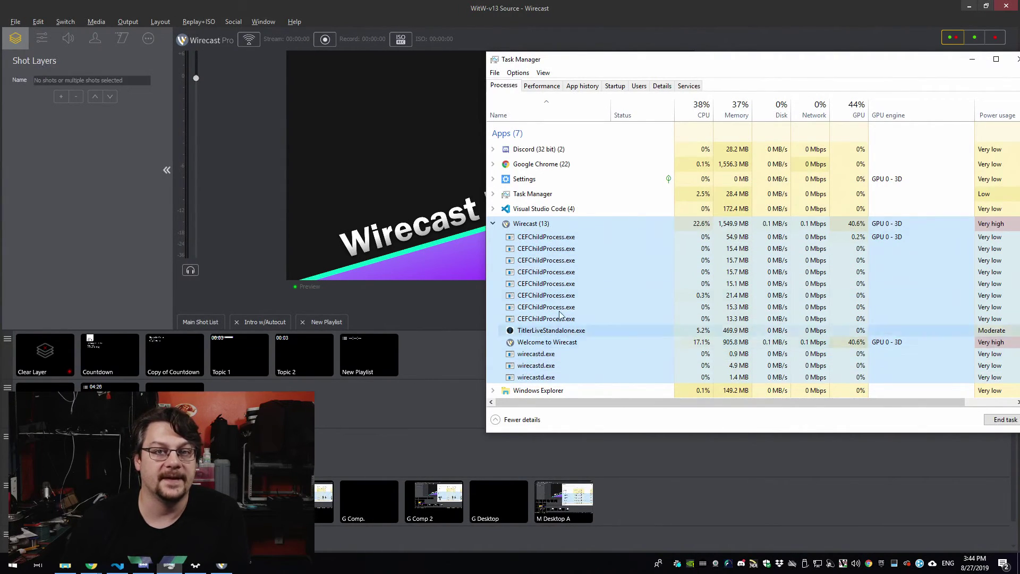
click(972, 59)
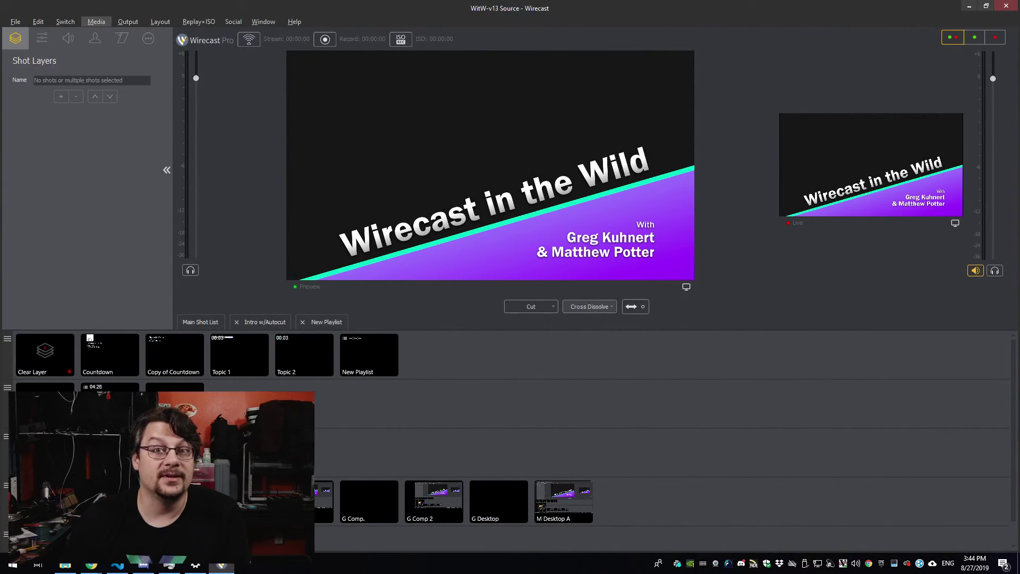
Look through the document's media assets in Media > Show Asset Manager, then close it
click(97, 21)
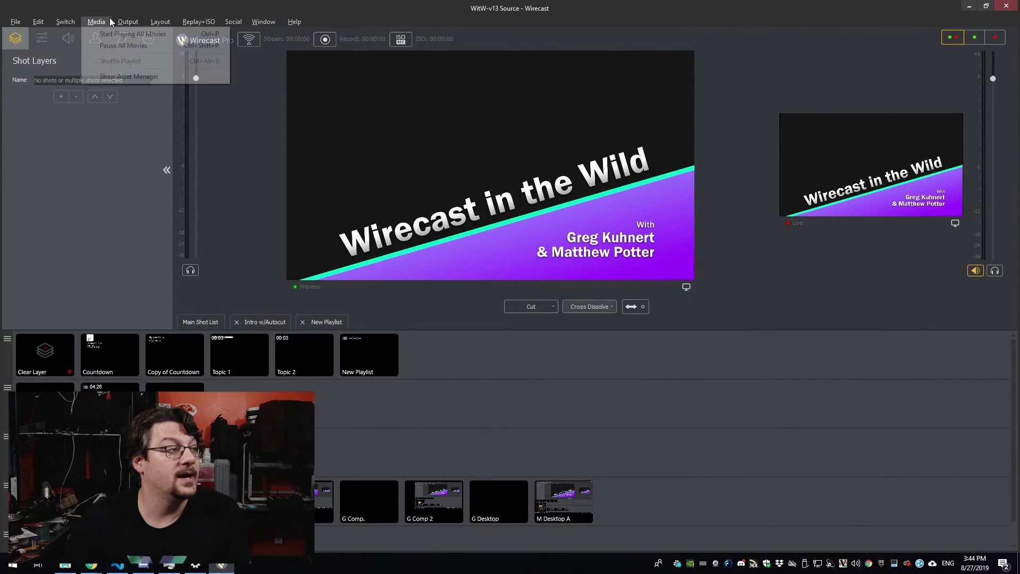
click(120, 77)
scroll(433, 317, down, 2)
scroll(434, 316, down, 2)
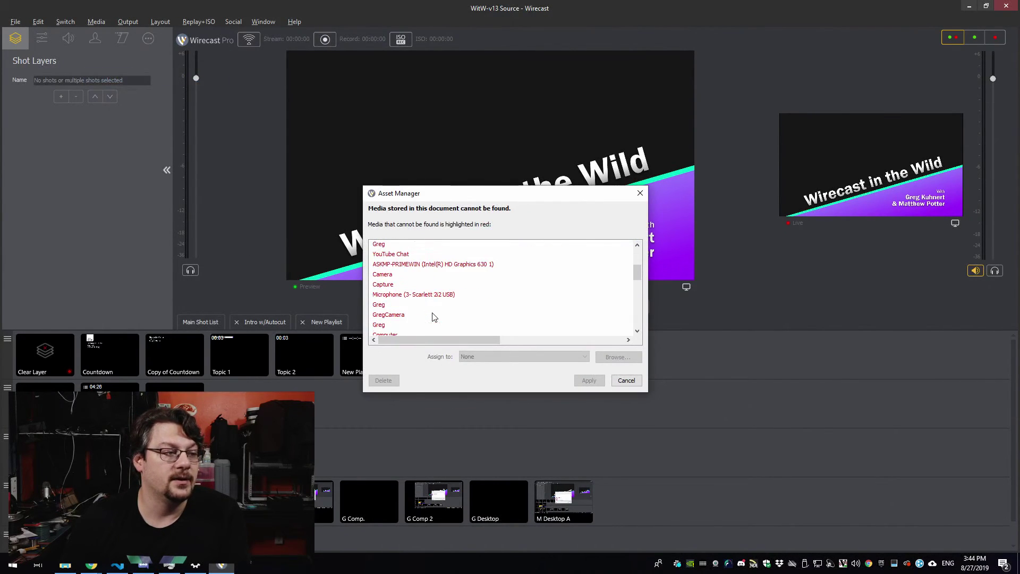
scroll(433, 316, down, 2)
scroll(433, 317, down, 2)
scroll(433, 316, down, 2)
scroll(433, 317, down, 2)
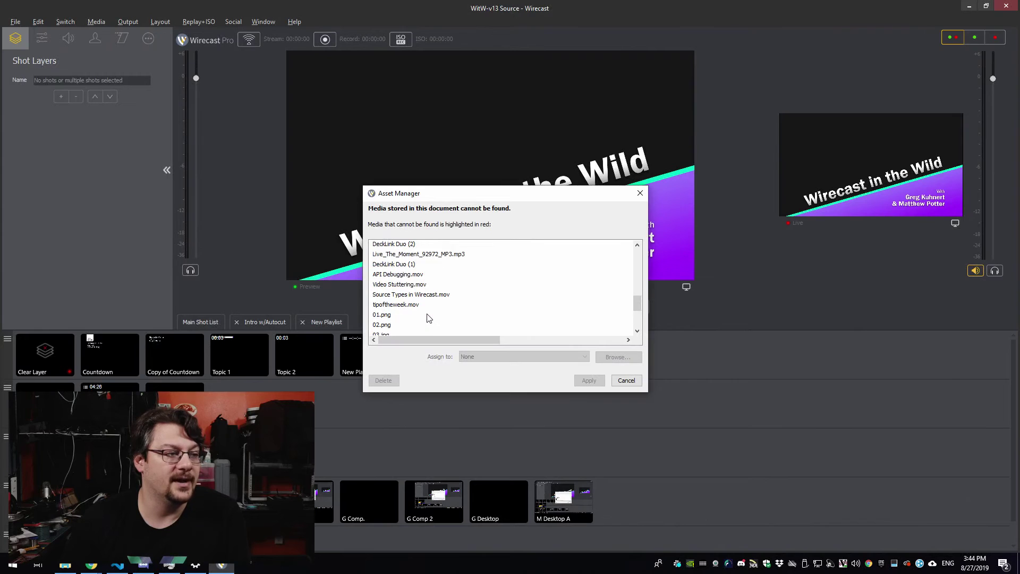
scroll(434, 304, down, 2)
scroll(433, 304, down, 2)
click(627, 381)
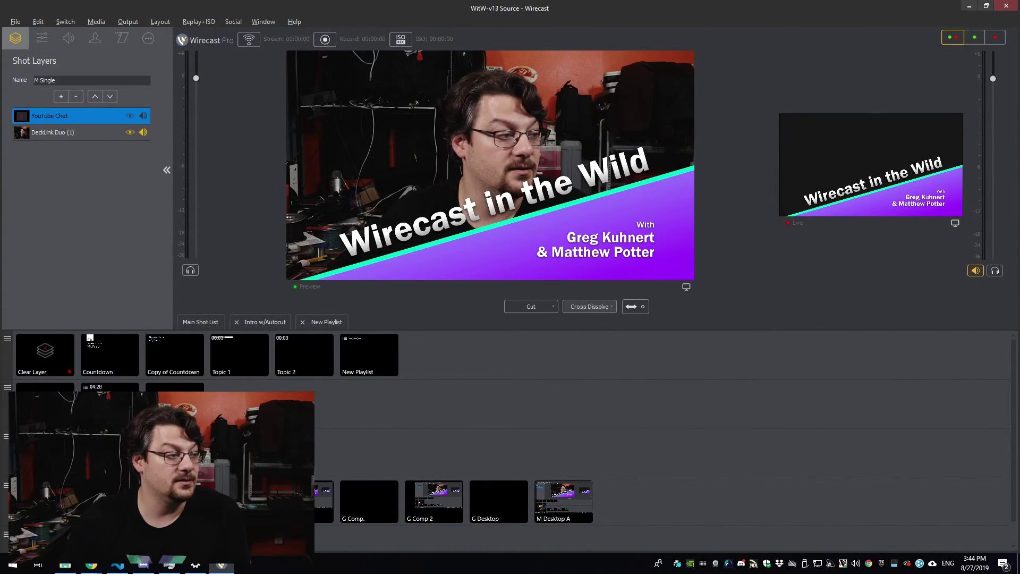
Preview the M Single and G Single camera shots and recheck the Asset Manager list
click(45, 387)
click(309, 500)
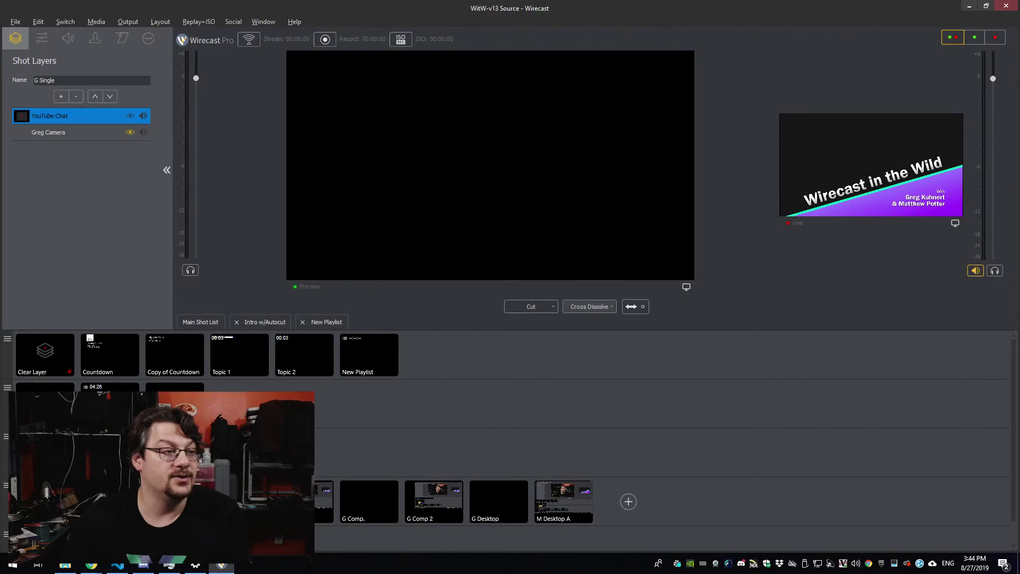
click(244, 499)
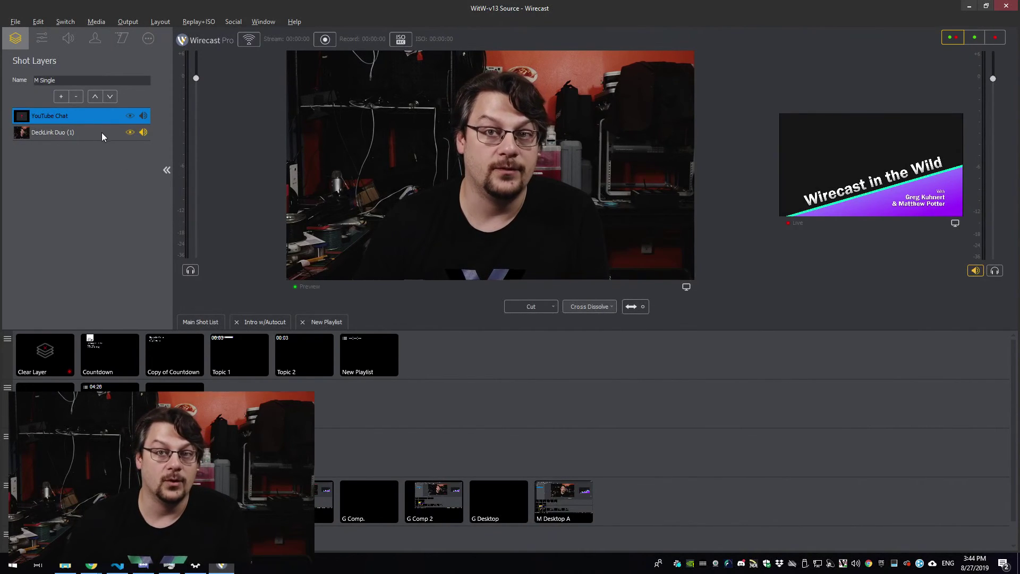
click(101, 21)
click(122, 78)
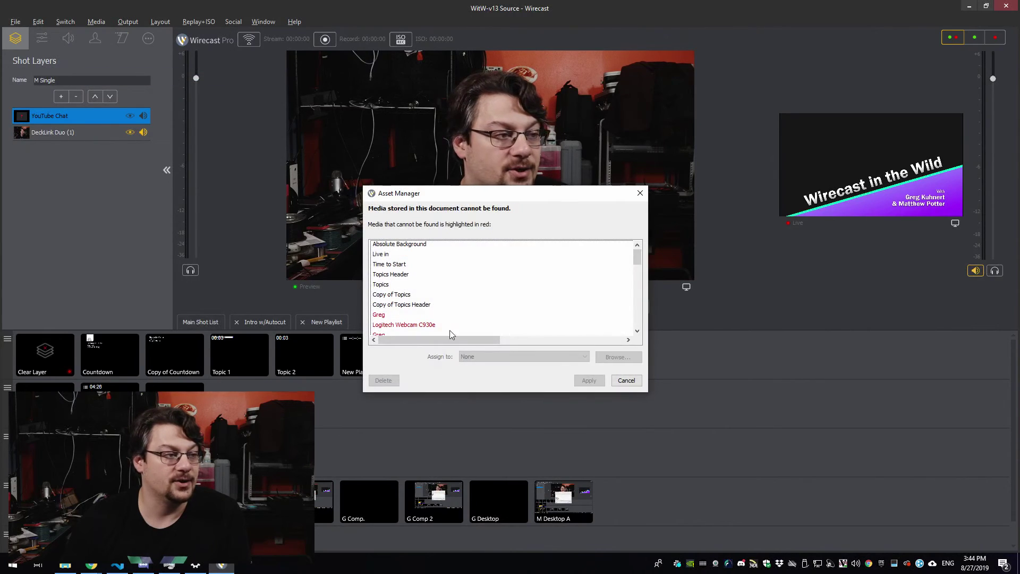
scroll(453, 292, down, 3)
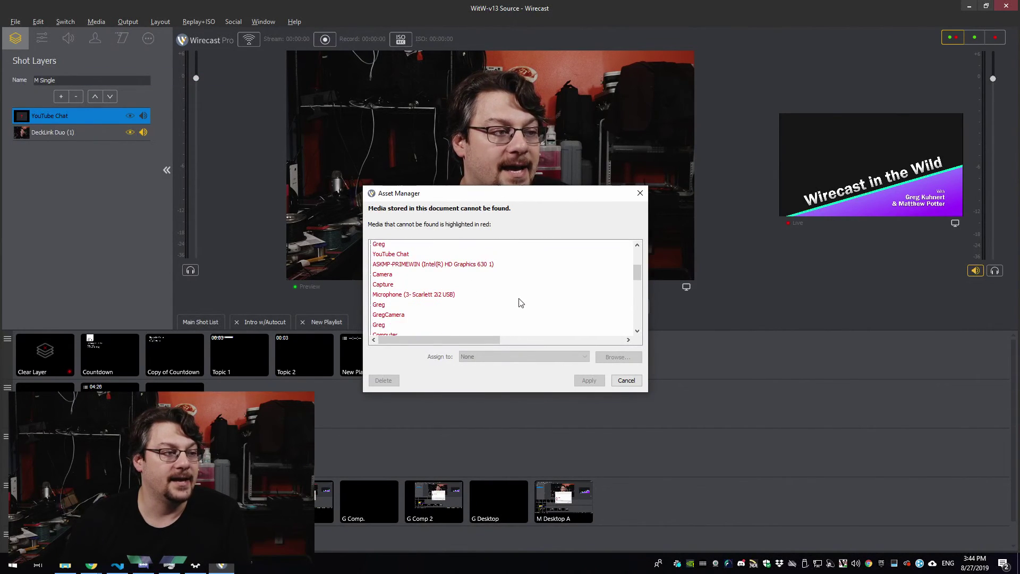
click(626, 380)
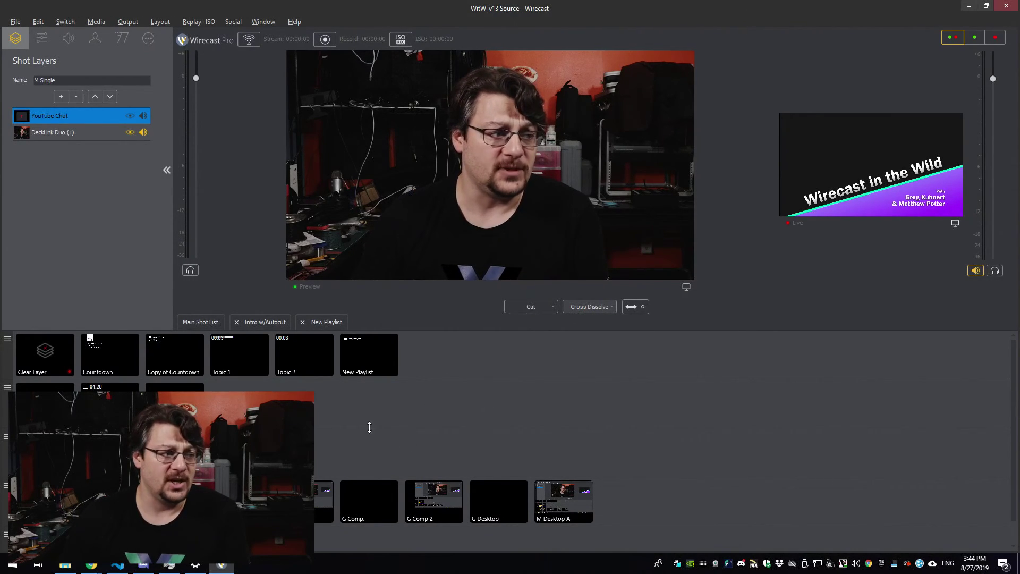
Preview Topic 1, then load Countdown and select its YouTube Chat layer
click(236, 349)
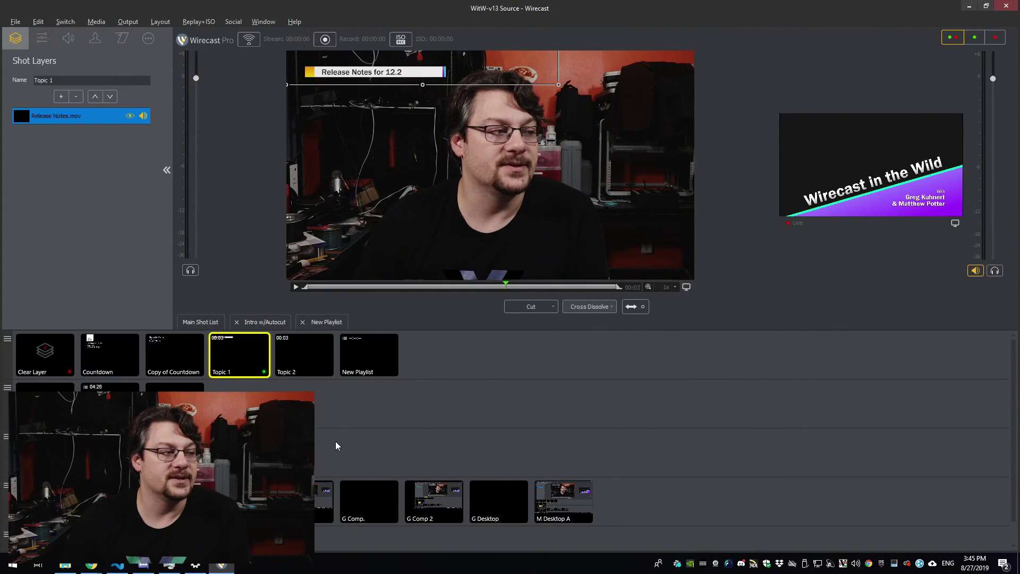
click(109, 353)
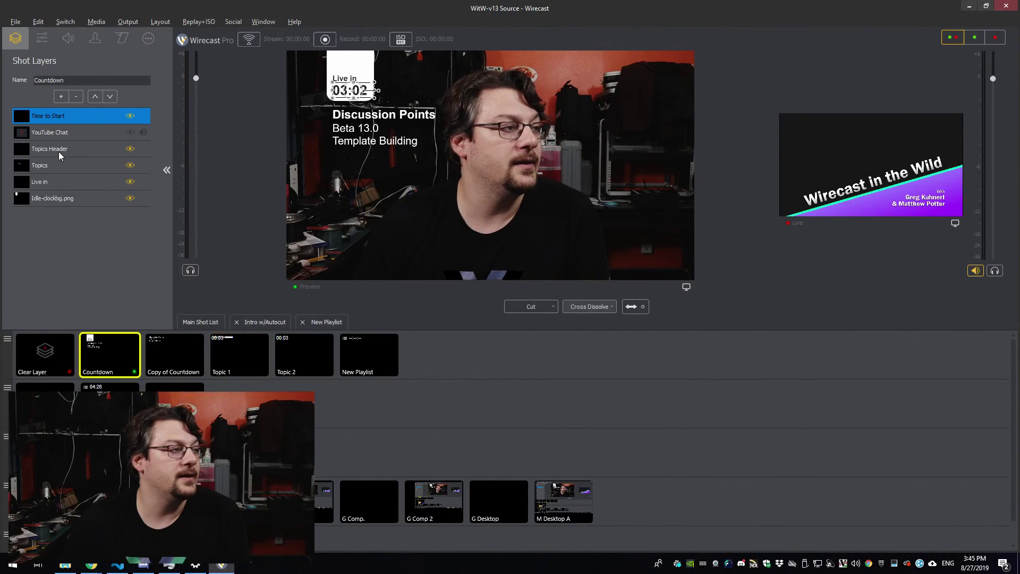
click(75, 134)
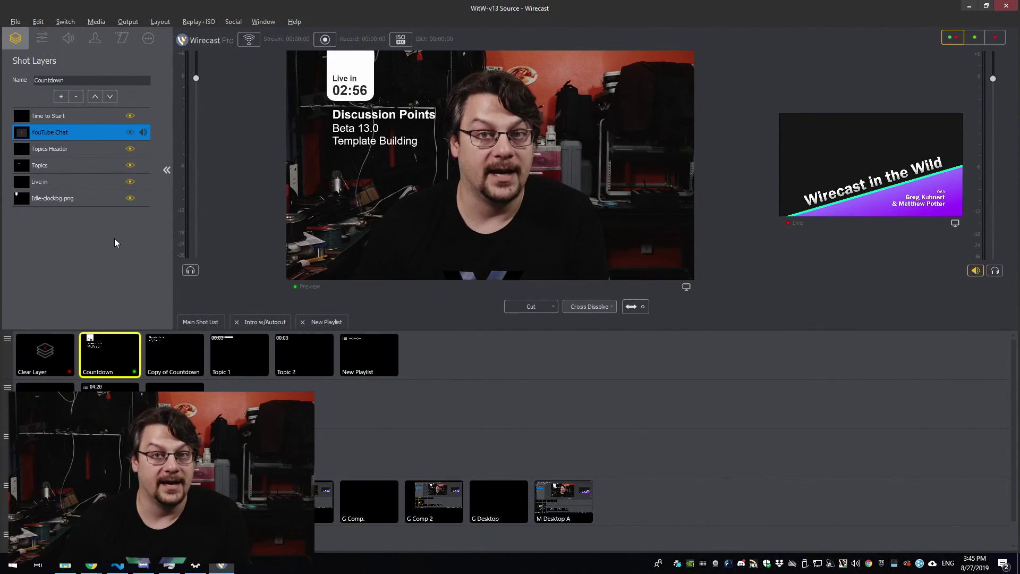
key(ctrl+shift+Escape)
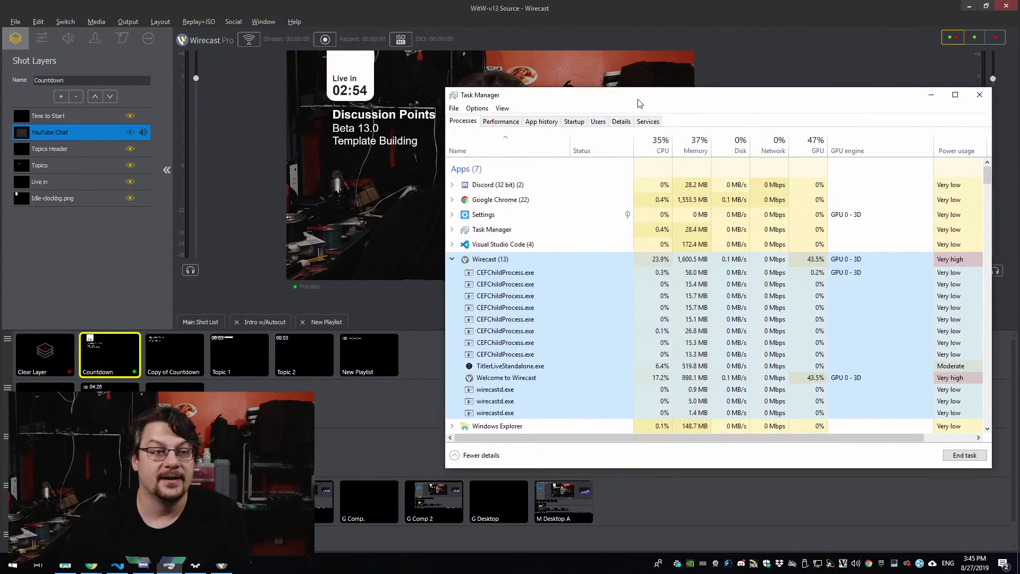
click(492, 360)
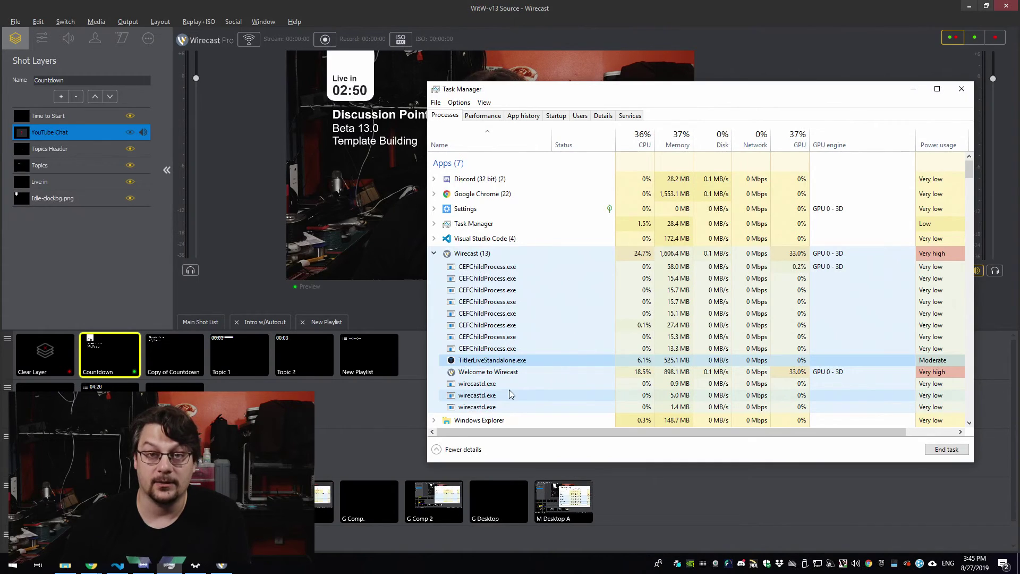
click(957, 90)
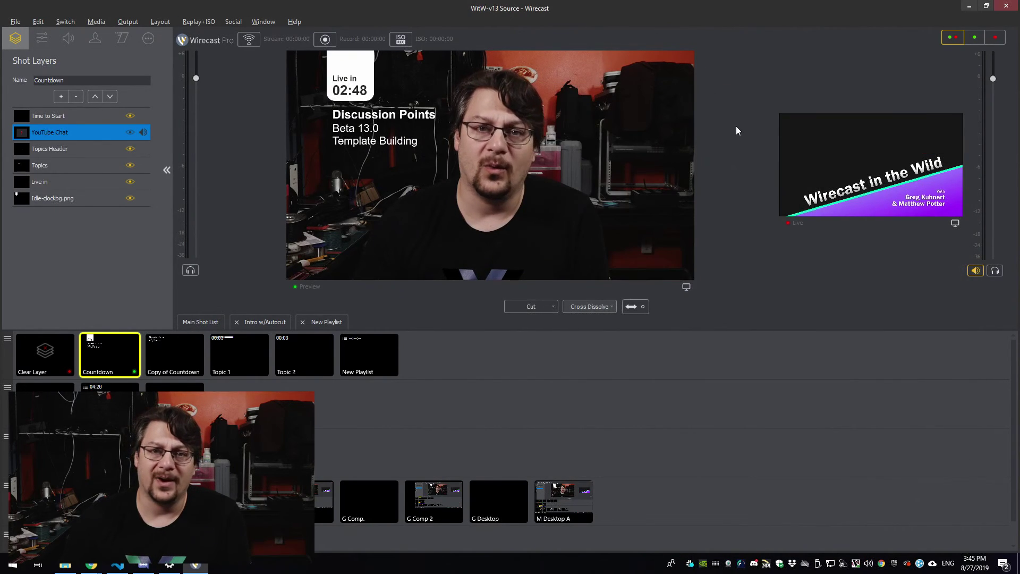
Minimize Wirecast and duplicate WitW-v13 Source.wcst in File Explorer
click(970, 7)
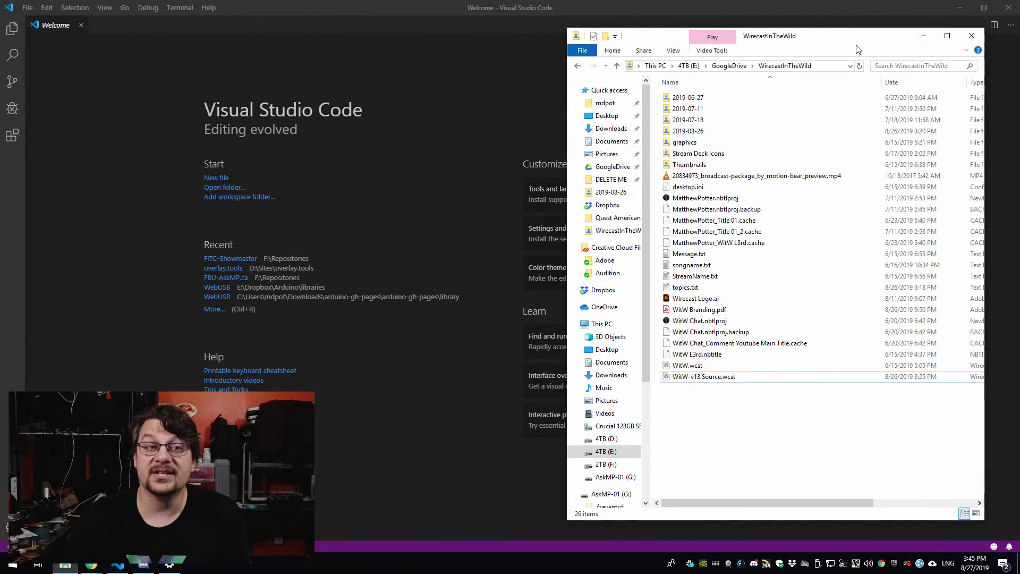
click(707, 377)
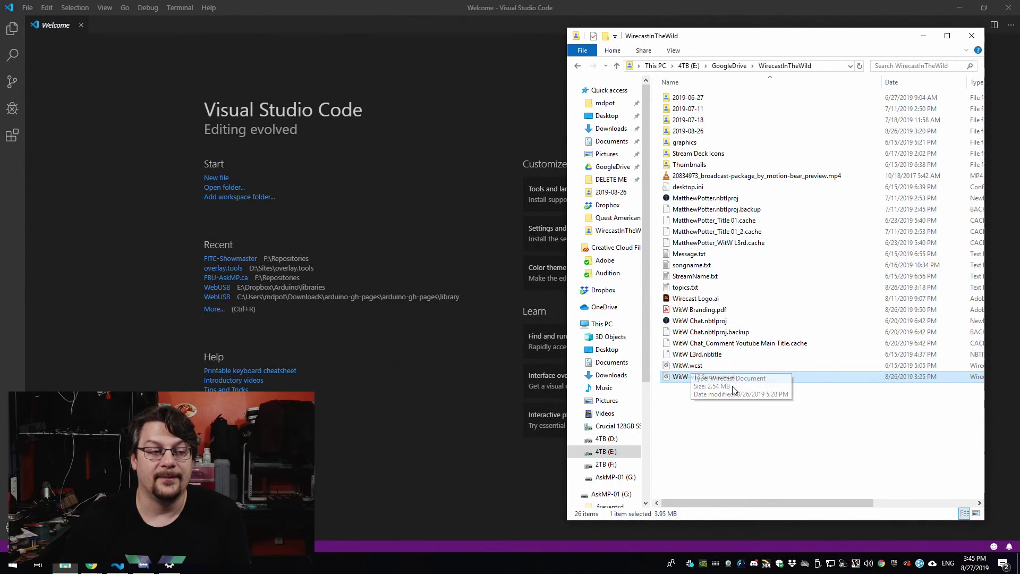
mouse_move(710, 379)
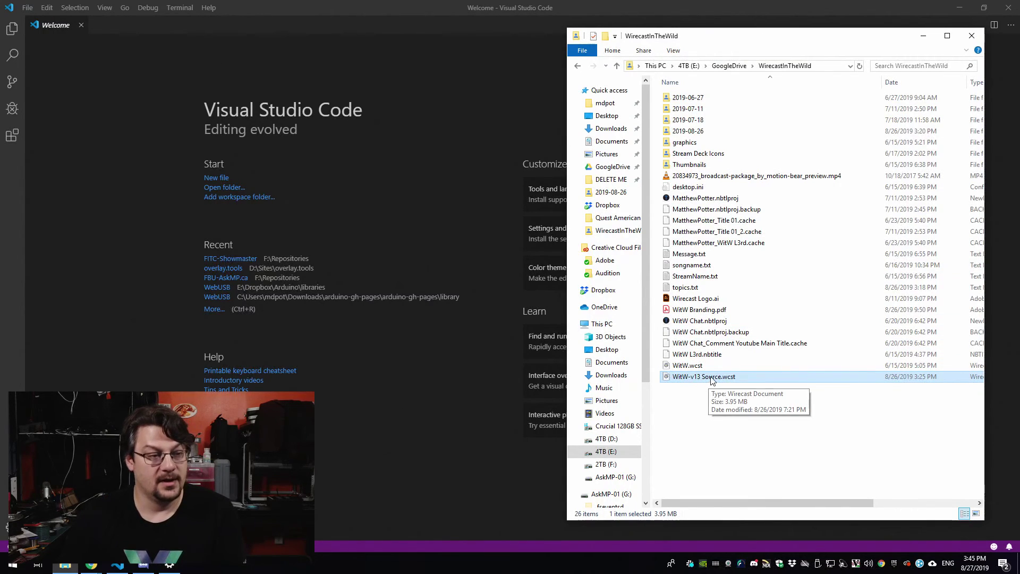
key(ctrl+c)
key(ctrl+v)
Rename the copy to WitW-v13 Source - Copy.xml and open it in Visual Studio Code
key(F2)
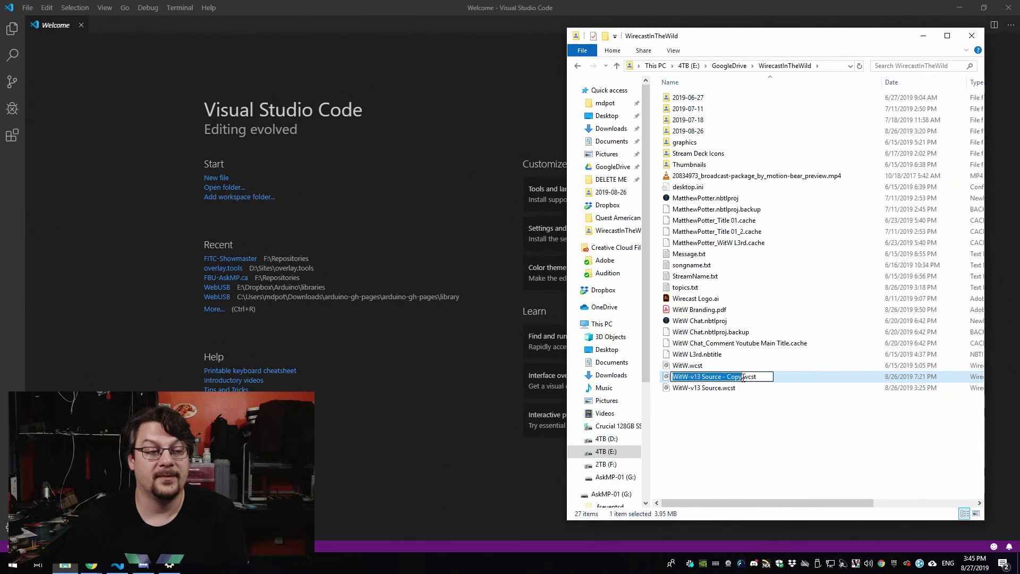
text(ml)
key(Return)
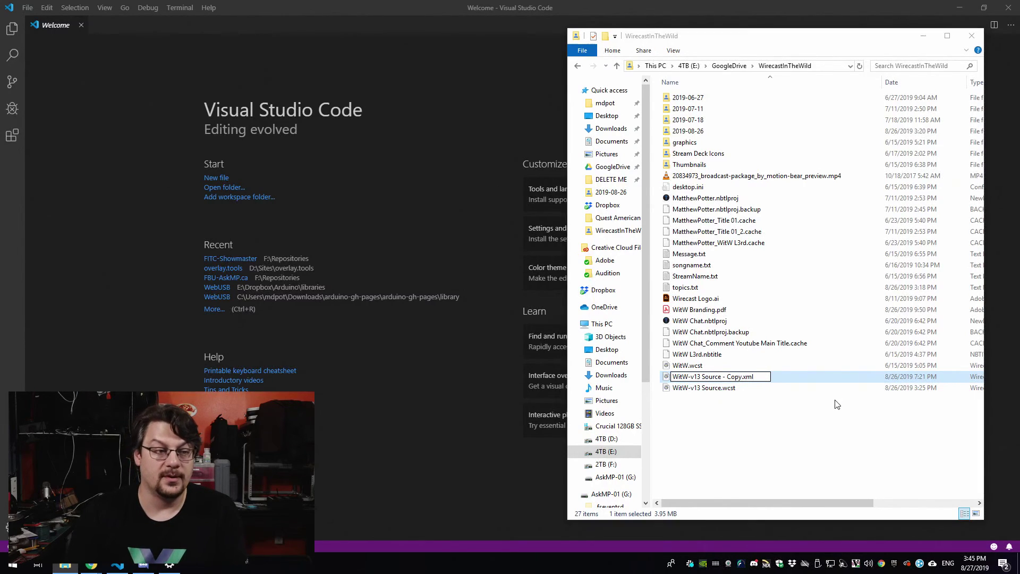
click(558, 286)
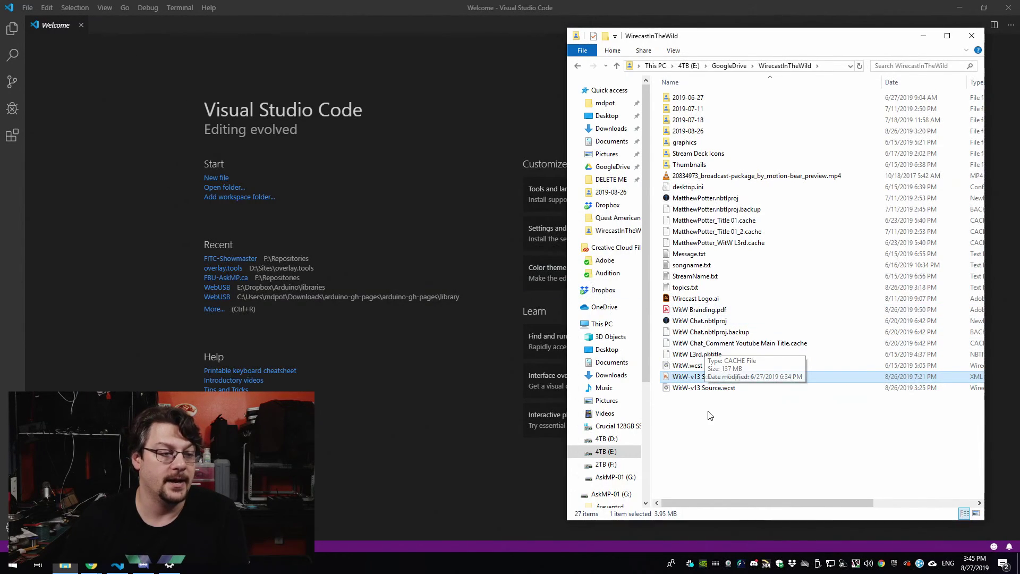
right_click(699, 377)
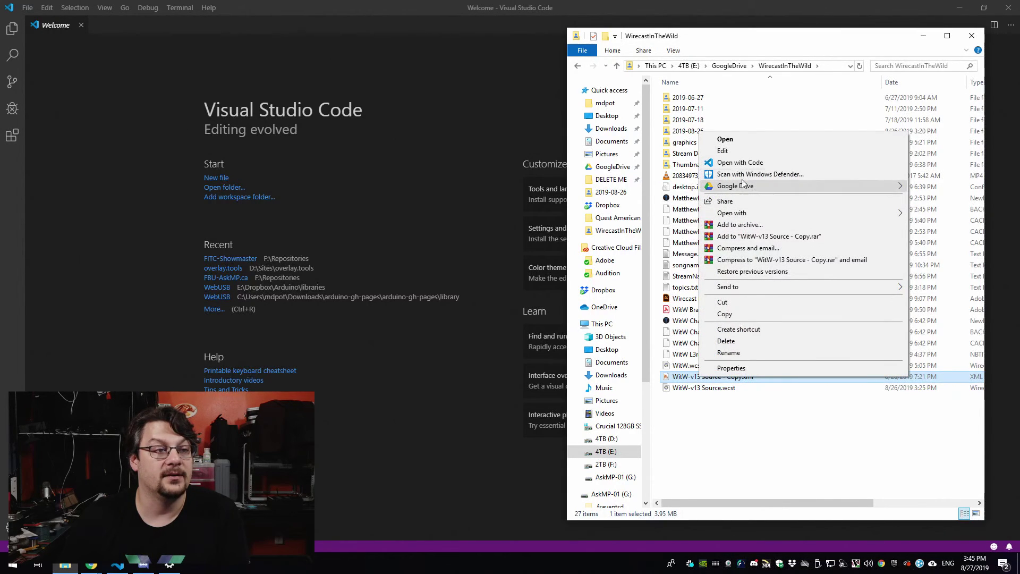
click(741, 162)
Scroll the XML to the NewBlue Titler Pro Live source settings and place the cursor at line 121
scroll(495, 190, down, 1)
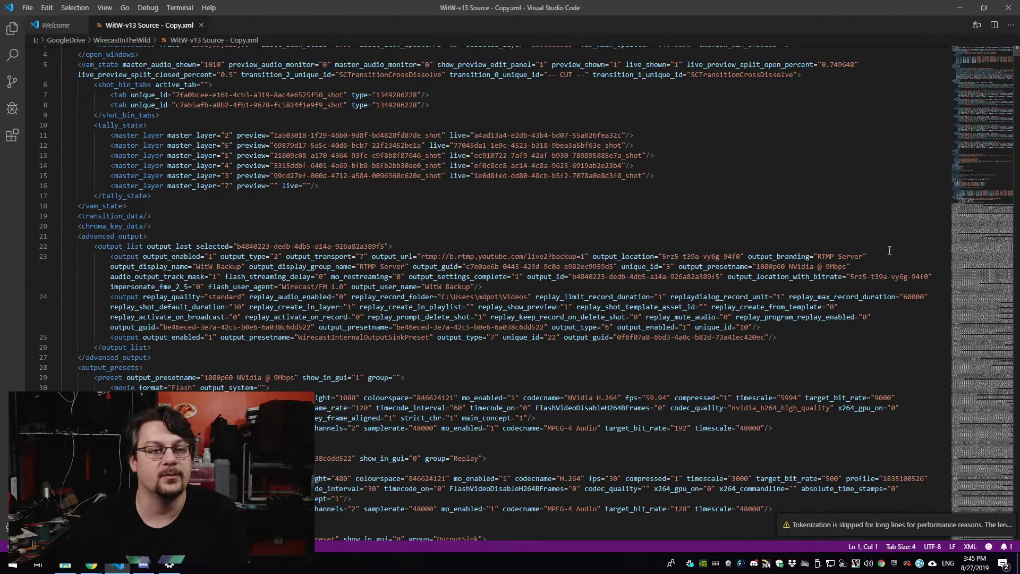
click(966, 214)
scroll(983, 187, down, 3)
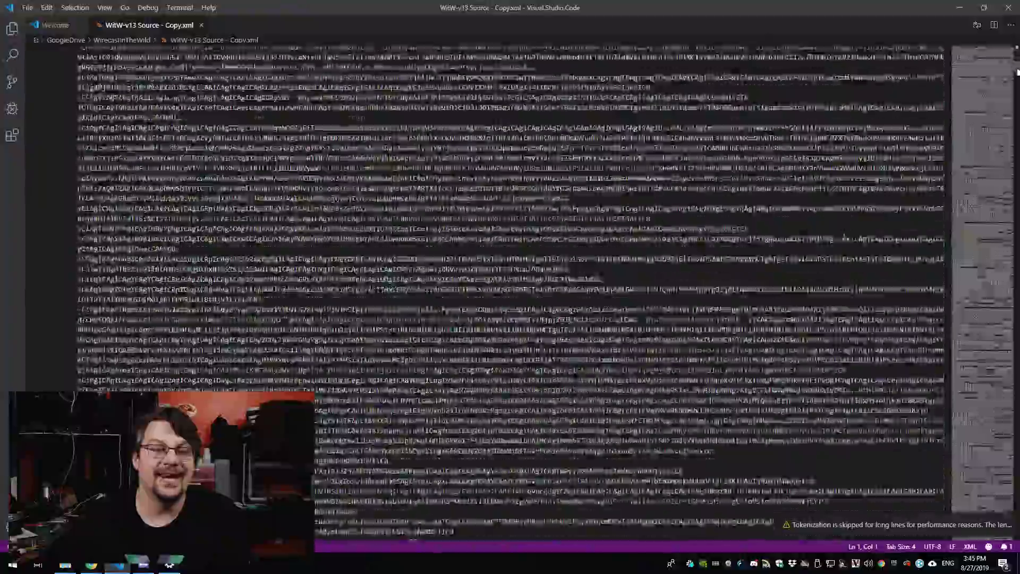
scroll(1014, 116, down, 10)
mouse_move(1014, 117)
mouse_down()
mouse_move(1010, 466)
mouse_move(1002, 389)
mouse_up()
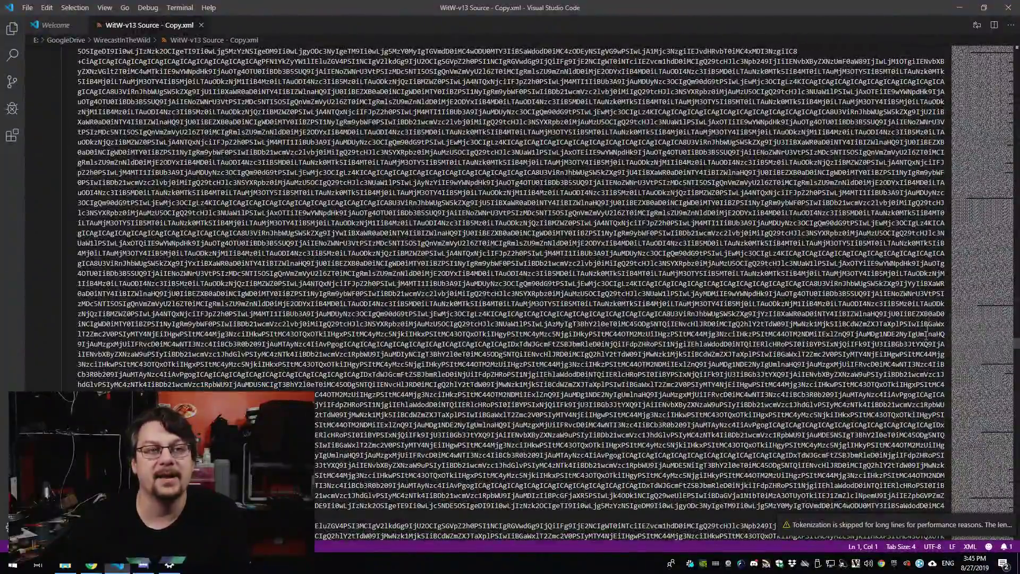
drag(1015, 342, 1012, 67)
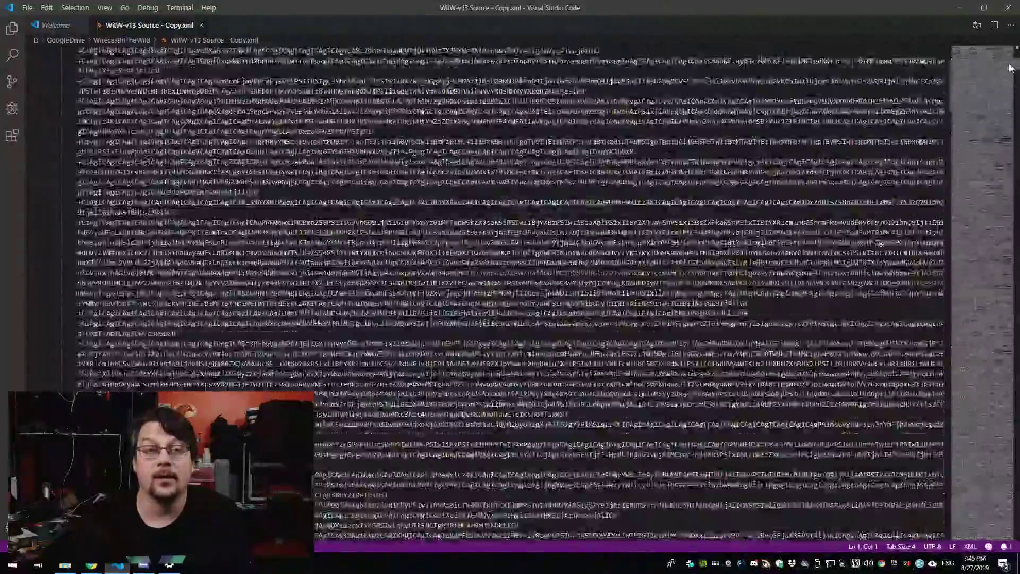
drag(1012, 68, 1013, 56)
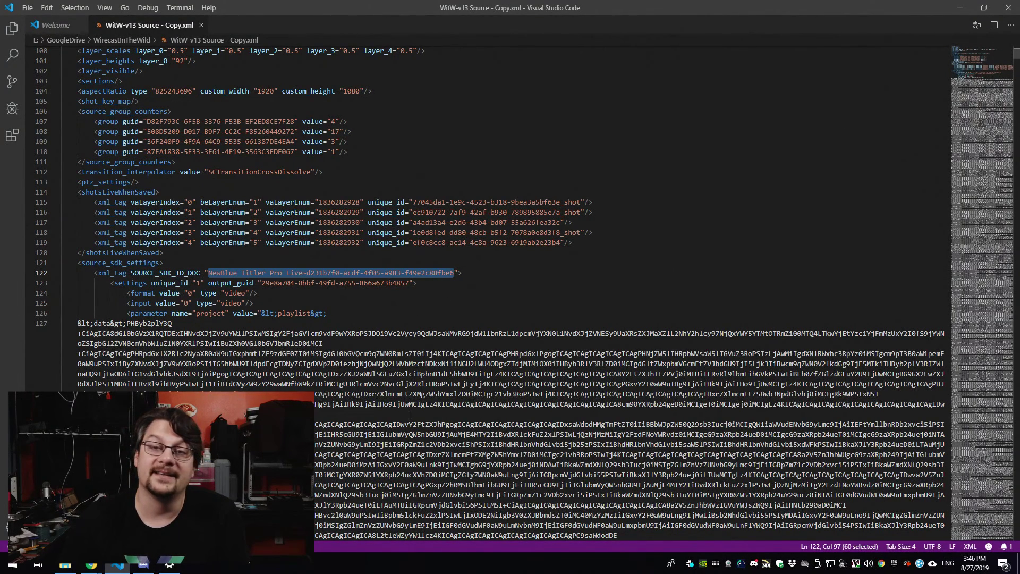
click(78, 263)
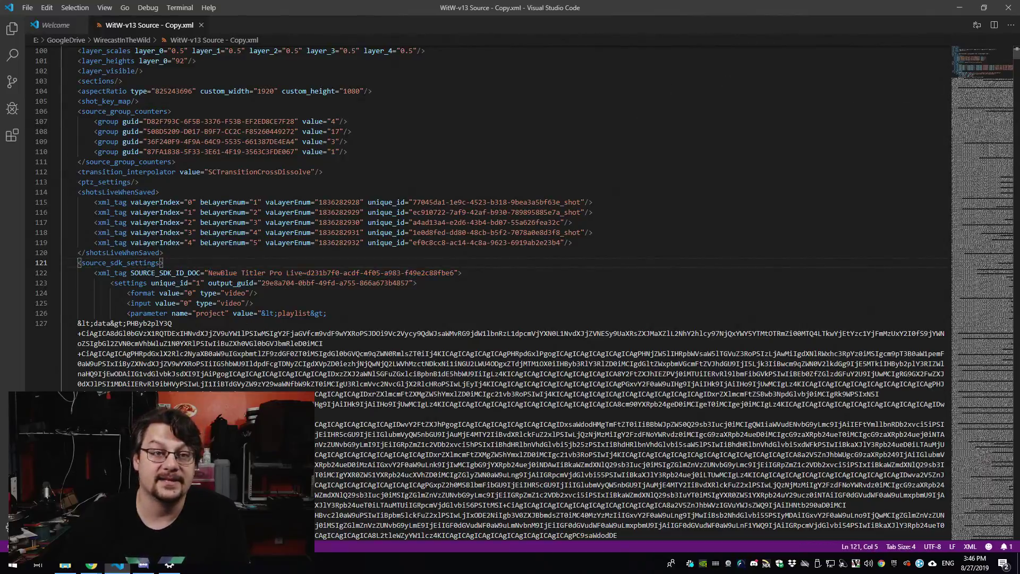
Delete the Titler Live base64 data spanning lines 121 through 155
drag(1016, 51, 1018, 495)
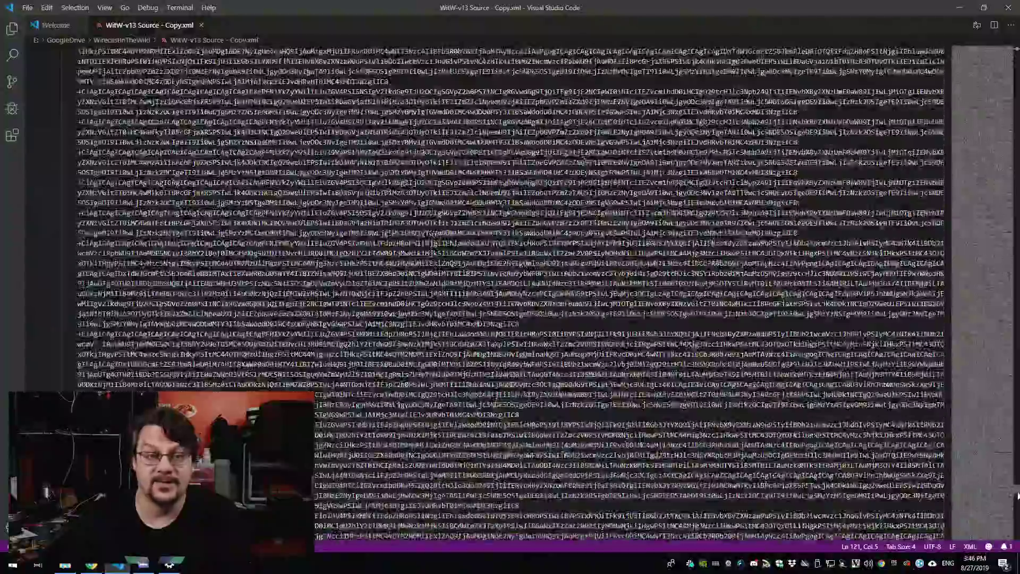
mouse_move(1017, 496)
mouse_down()
mouse_move(1017, 521)
mouse_move(1017, 511)
mouse_up()
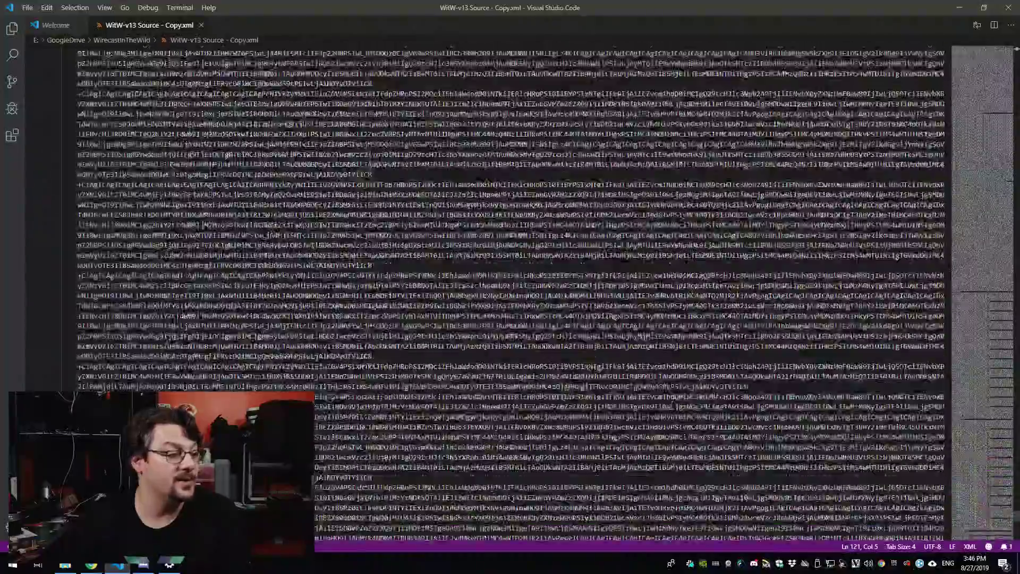
scroll(112, 219, down, 5)
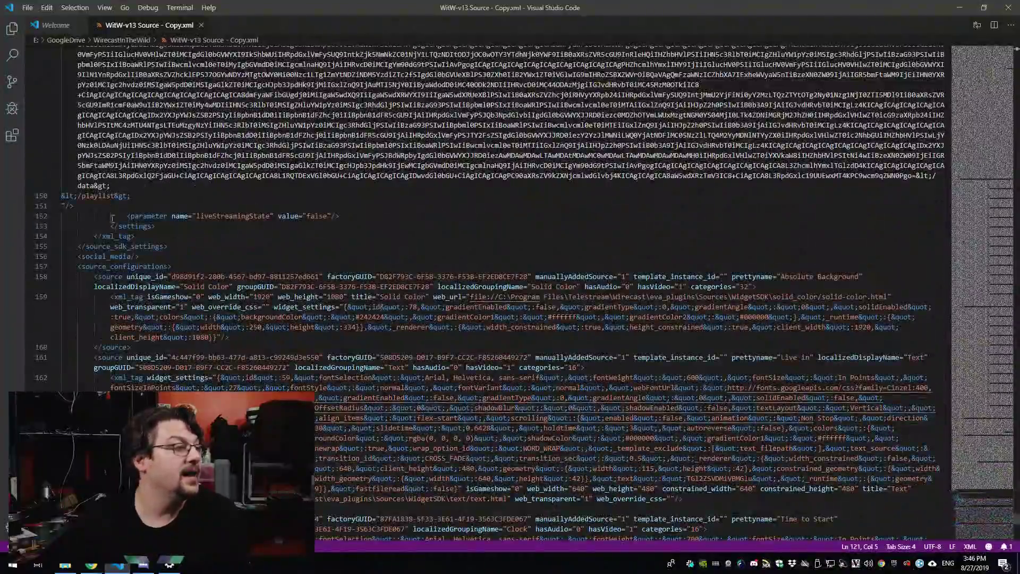
shift+click(172, 247)
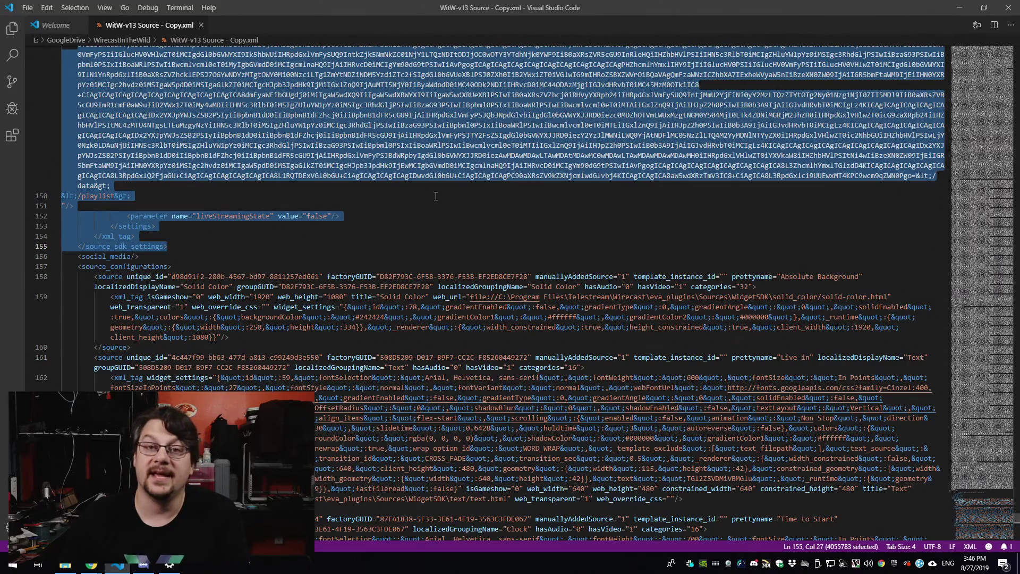
key(Delete)
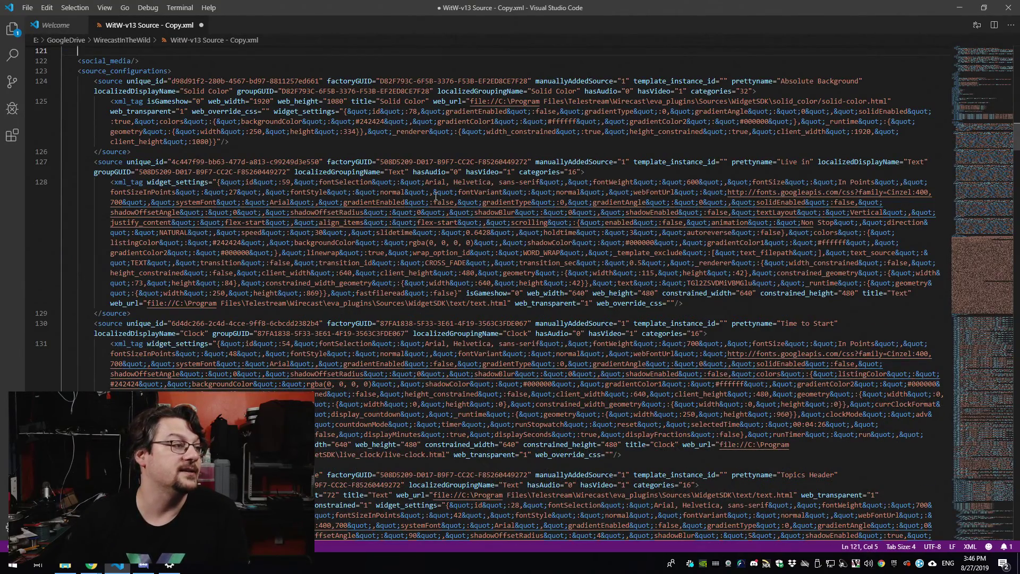
key(BackSpace)
key(BackSpace)
Save the trimmed WitW-v13 Source - Copy.xml and switch back toward File Explorer
scroll(444, 199, up, 3)
scroll(390, 176, up, 4)
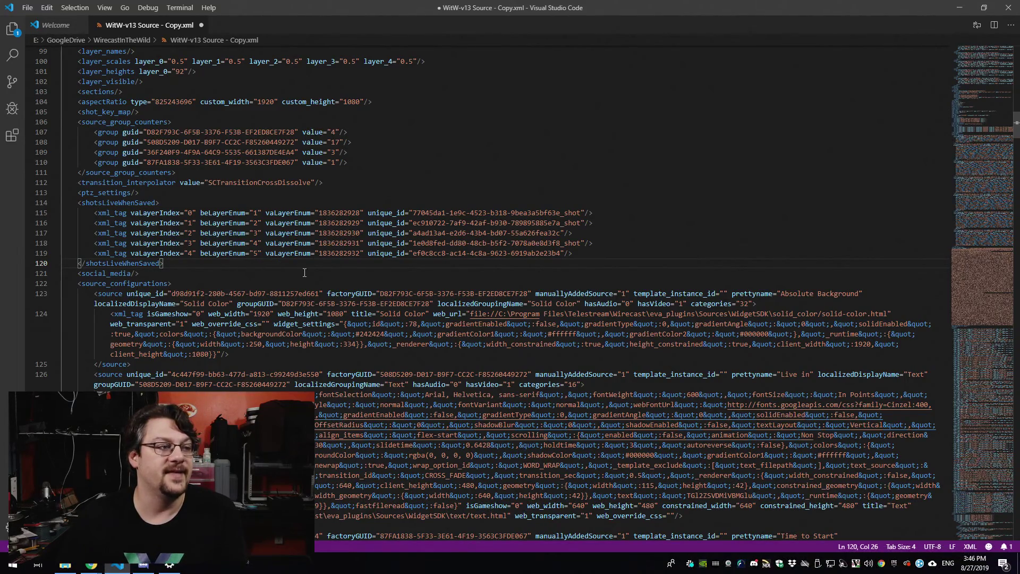
key(ctrl+s)
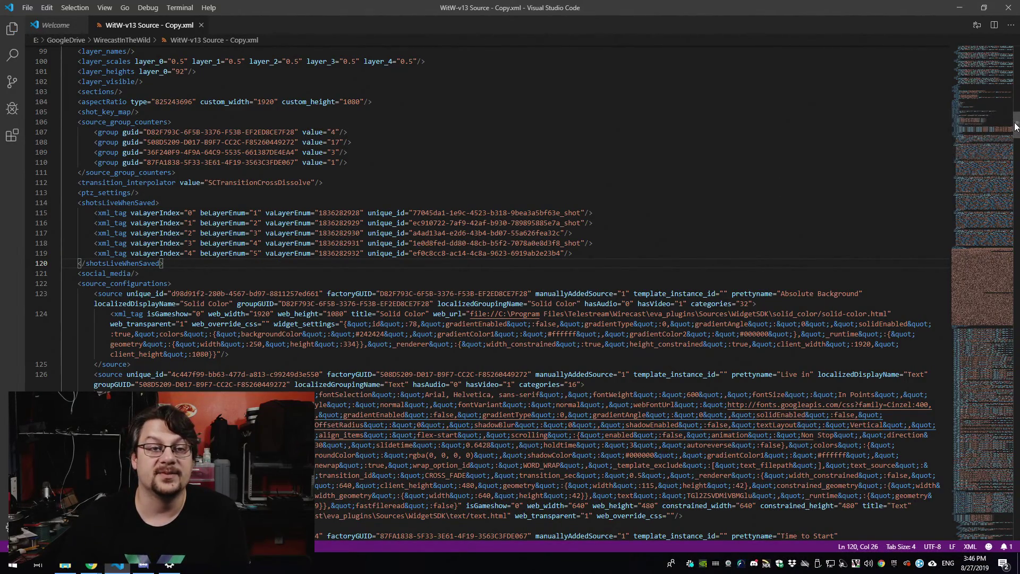
scroll(1017, 72, down, 5)
scroll(1018, 72, down, 10)
drag(1017, 72, 985, 51)
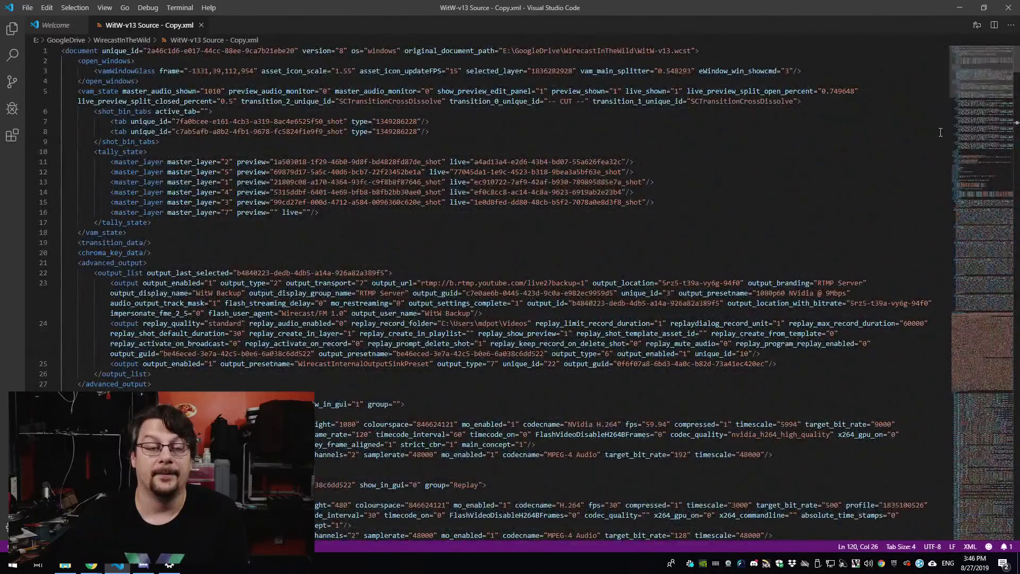
key(alt+Tab)
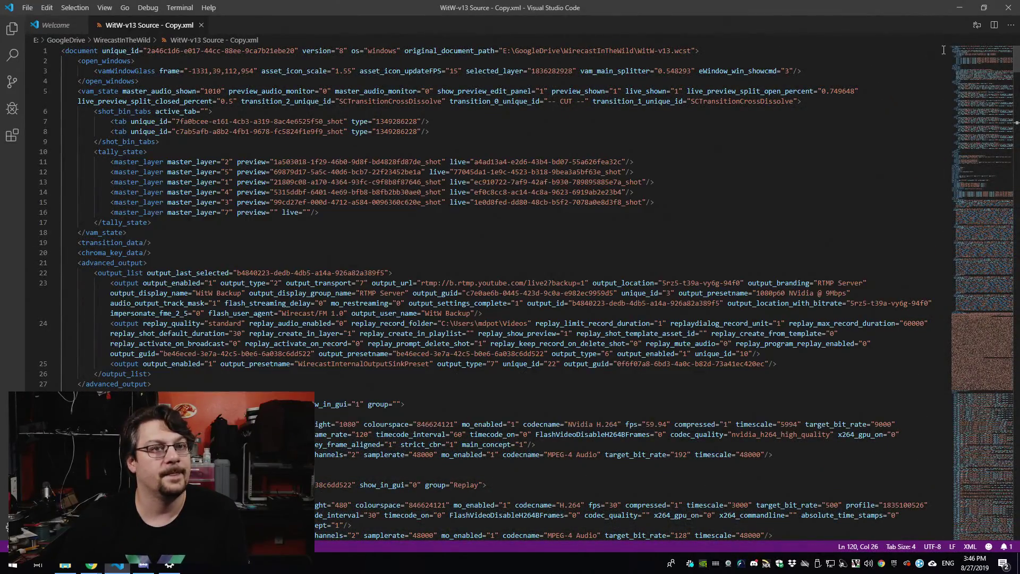
key(alt+Tab)
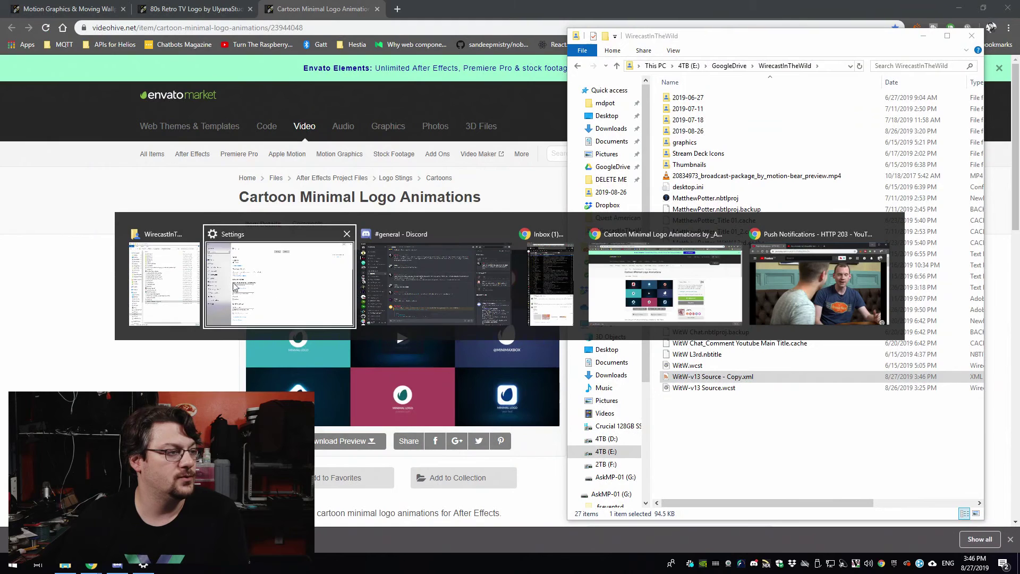
Rename the trimmed copy to WitW-v13 Source - Copy.wcst, accepting the extension change
click(165, 281)
click(731, 377)
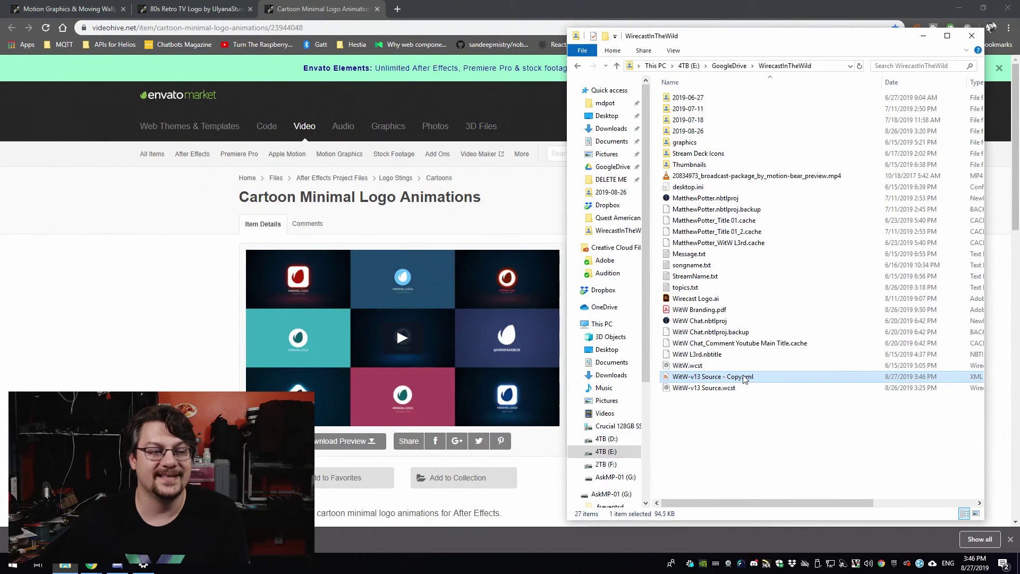
drag(744, 377, 761, 379)
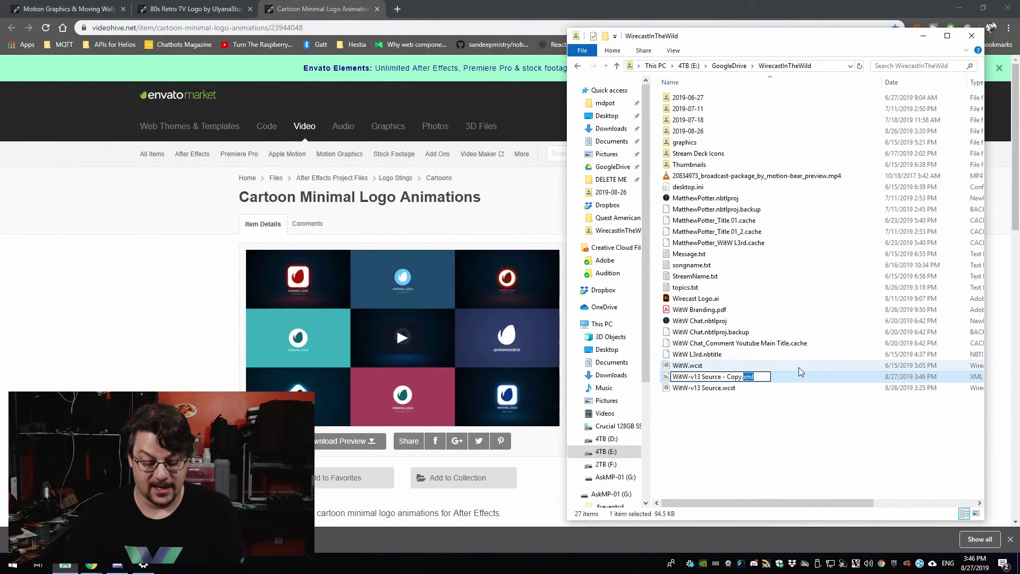
text(wcst)
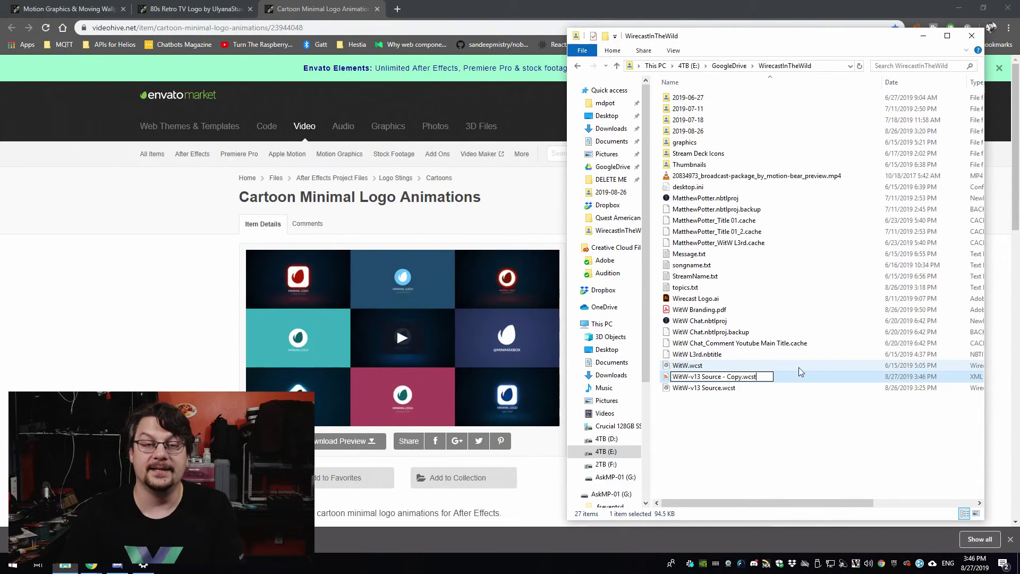
key(Return)
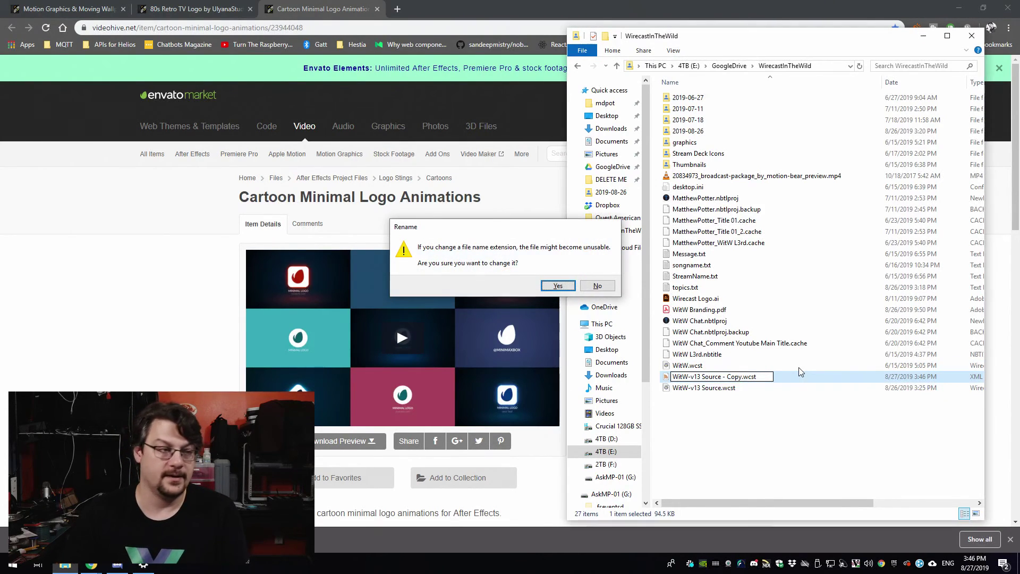
key(Return)
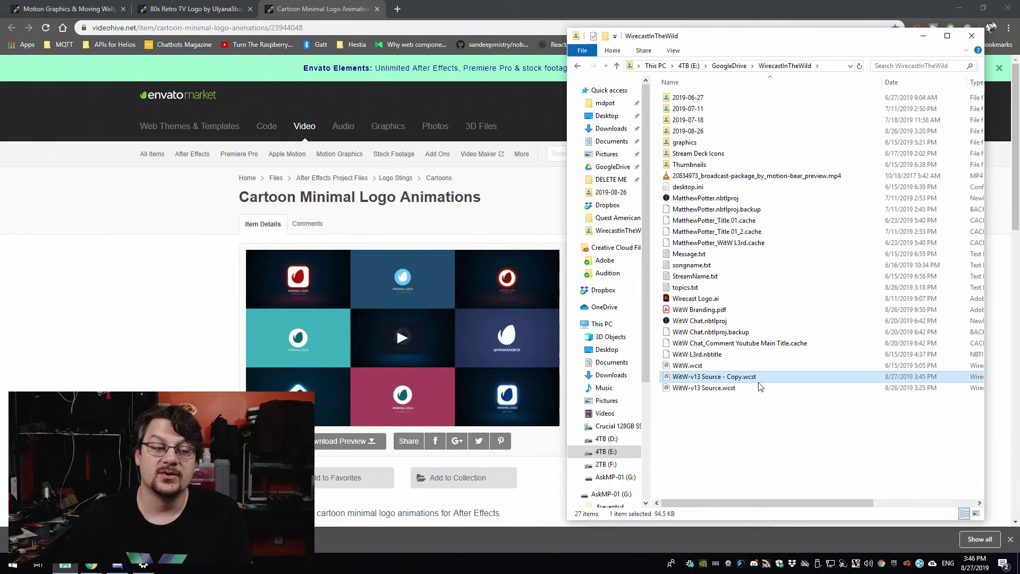
Launch Wirecast from the Start menu search
key(alt+Tab)
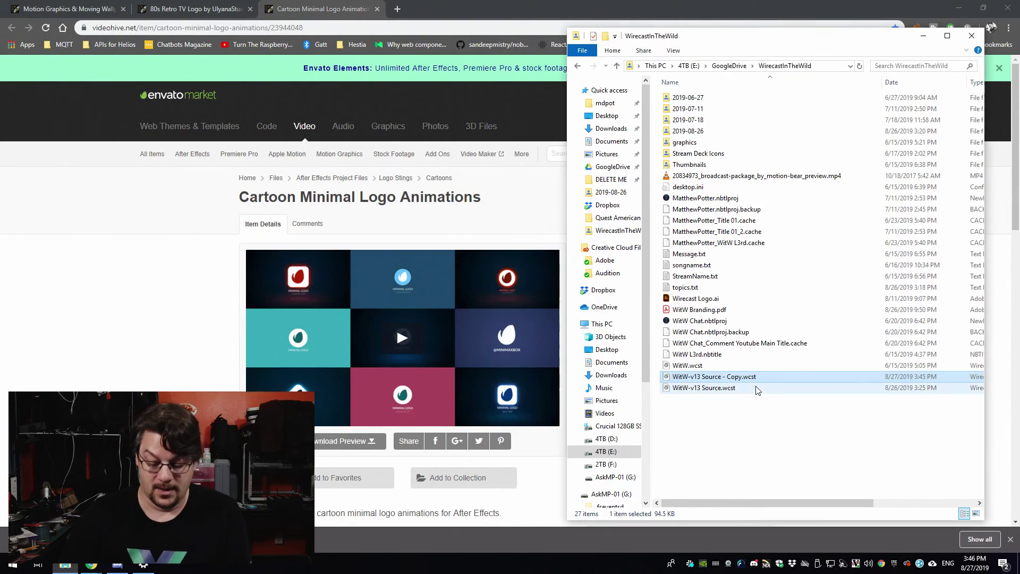
key(super)
text(wirecast)
key(Return)
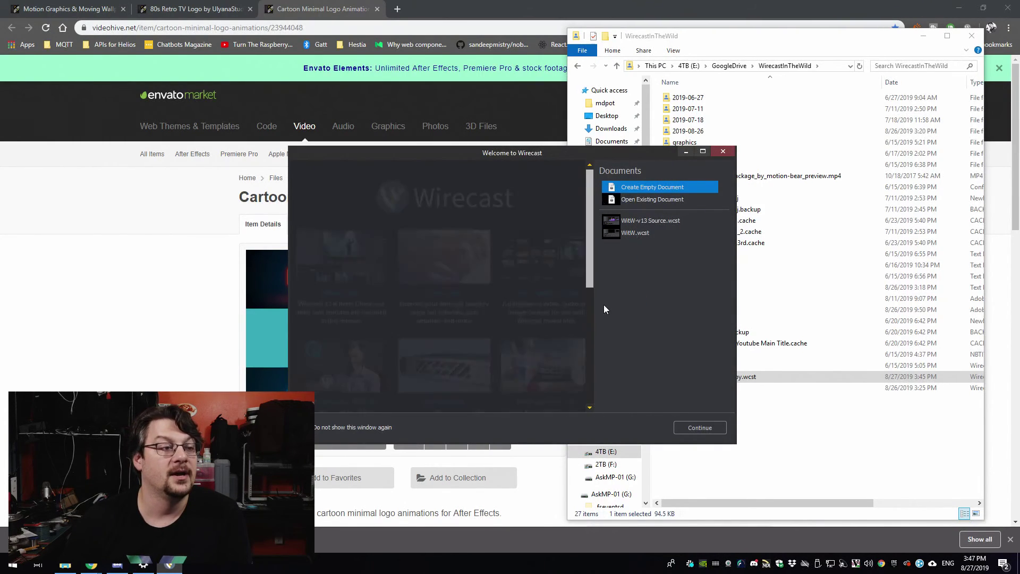
Open WitW-v13 Source - Copy.wcst via Open Existing Document in the Welcome window
click(636, 204)
click(682, 422)
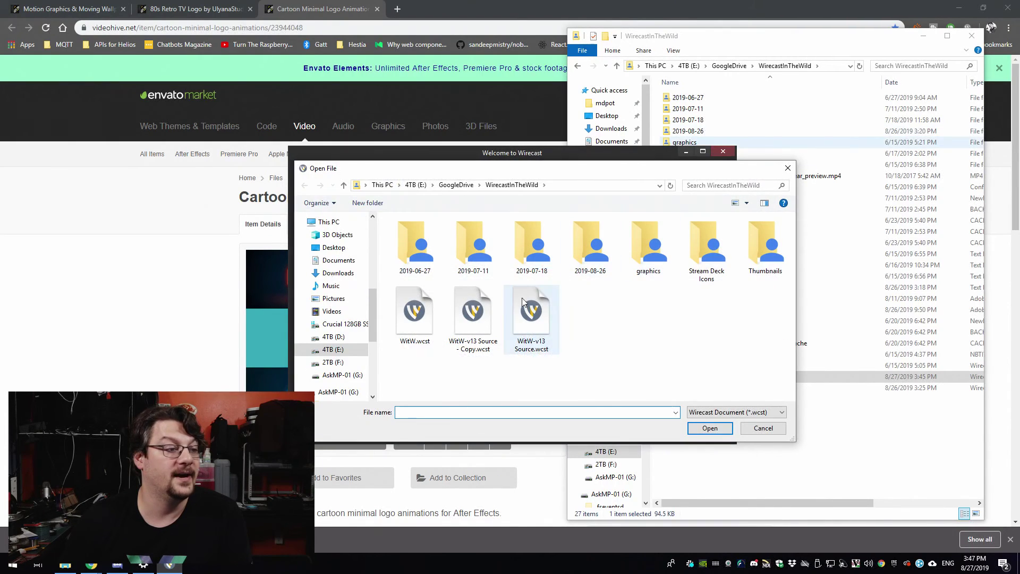
click(473, 318)
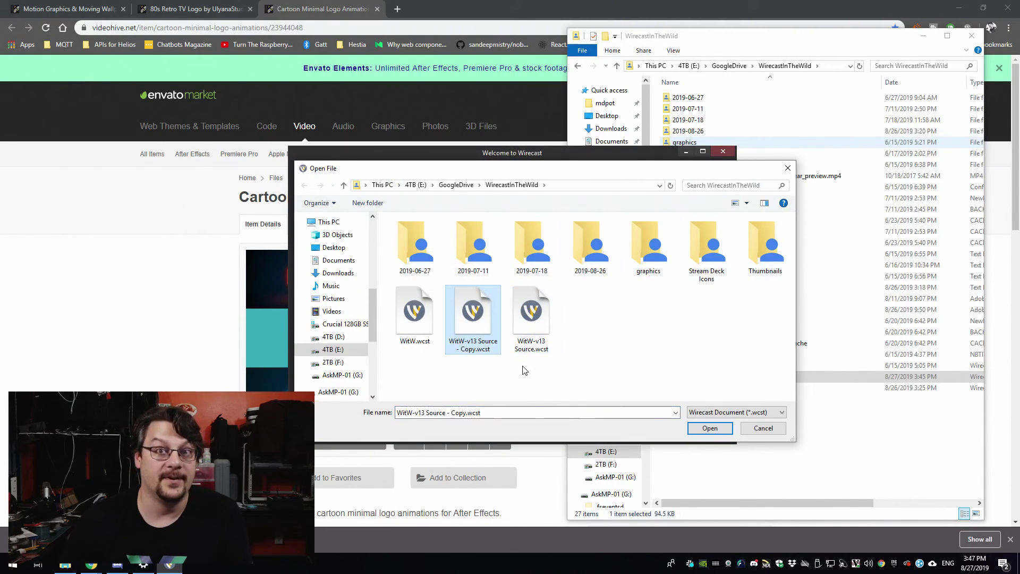
click(710, 428)
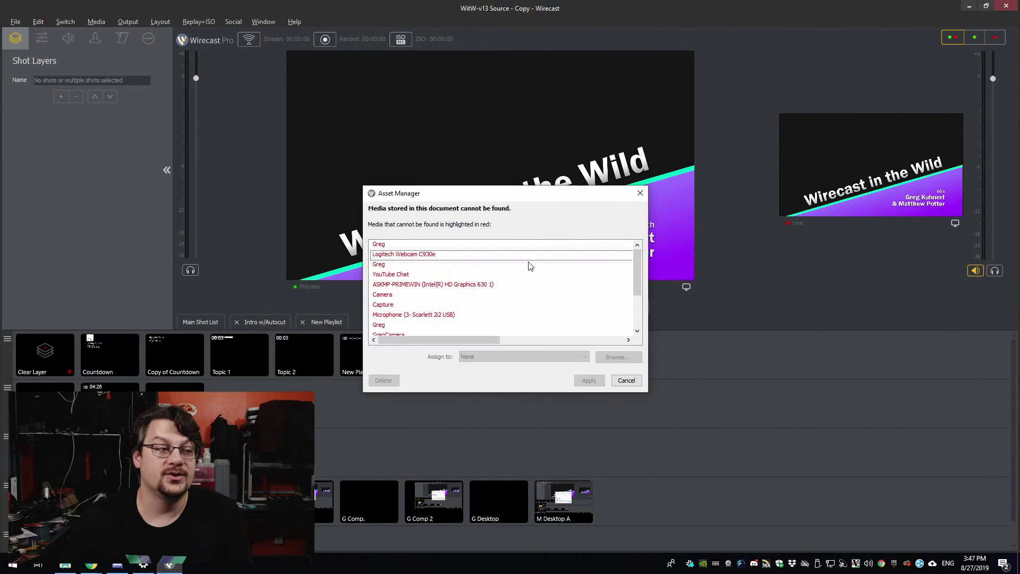
Scroll through the Asset Manager's missing-media list and cancel it
drag(637, 265, 634, 297)
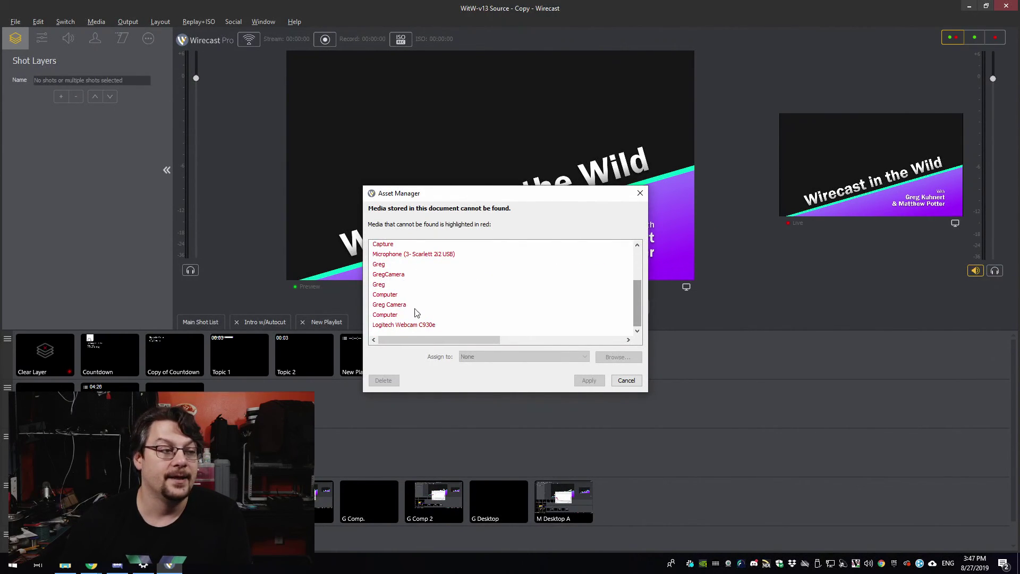
drag(638, 309, 637, 260)
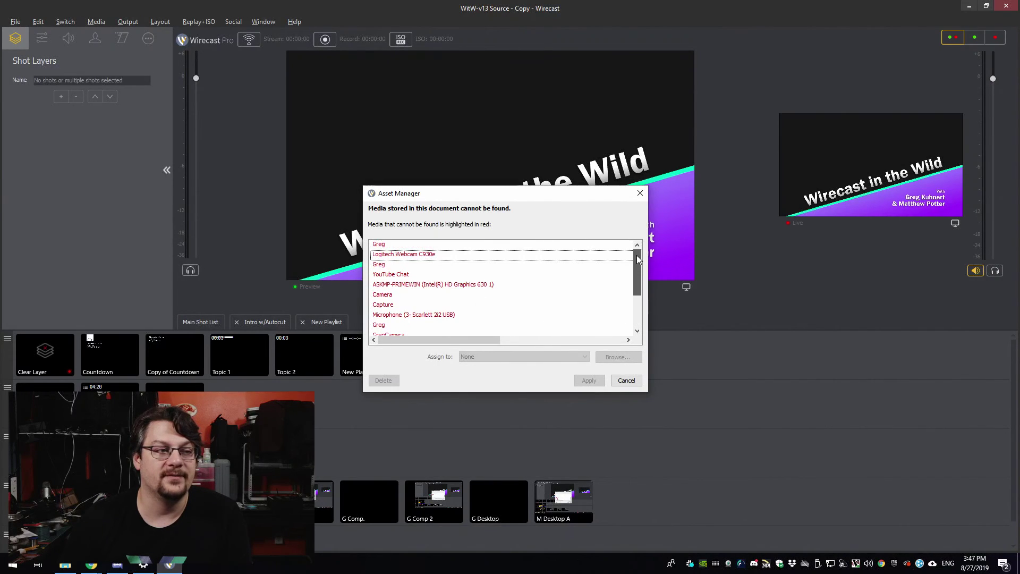
click(626, 380)
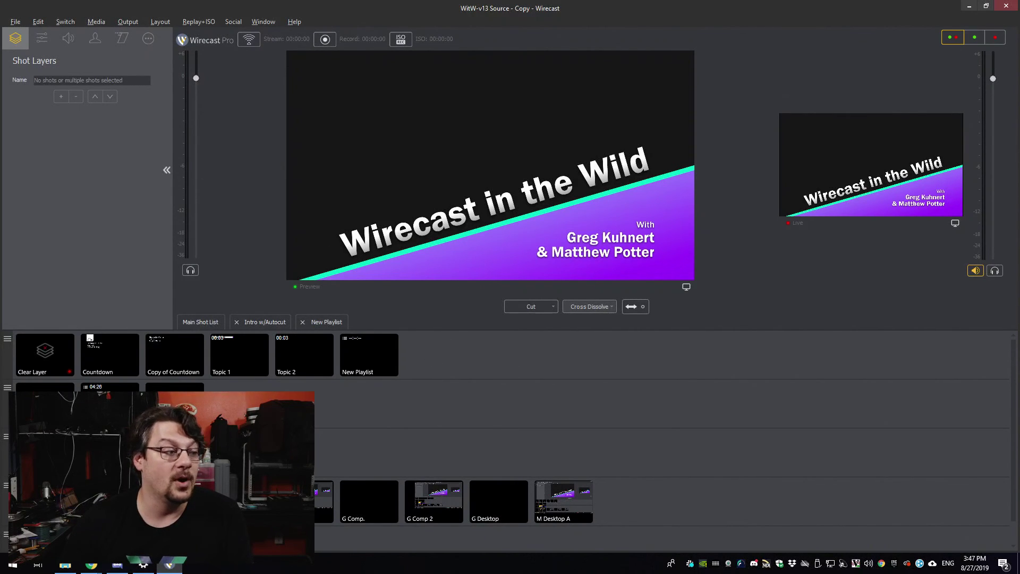
Load the M Comp. shot into preview to show its three layers, including YouTube Chat and DeckLink Duo
click(322, 499)
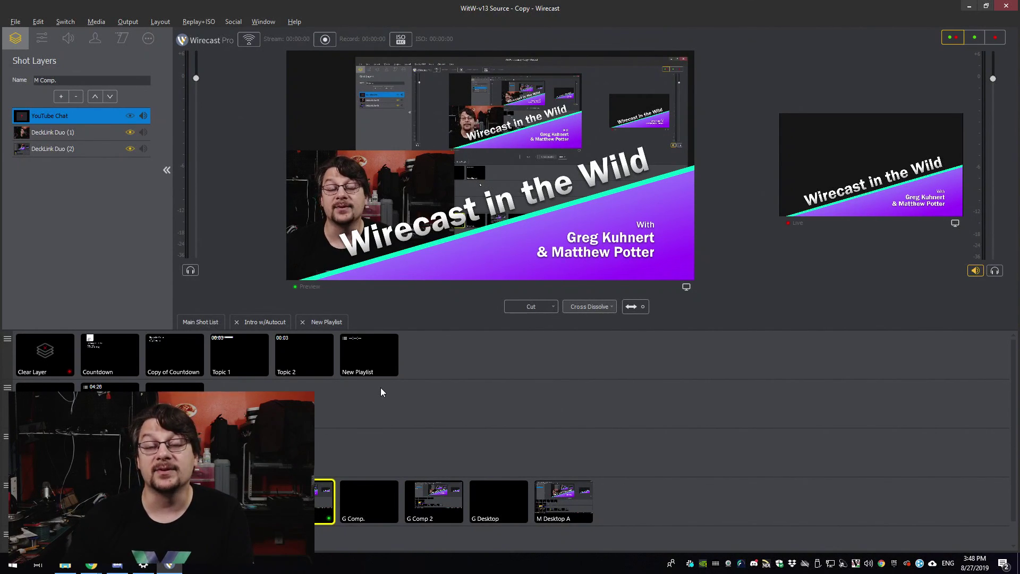
click(100, 22)
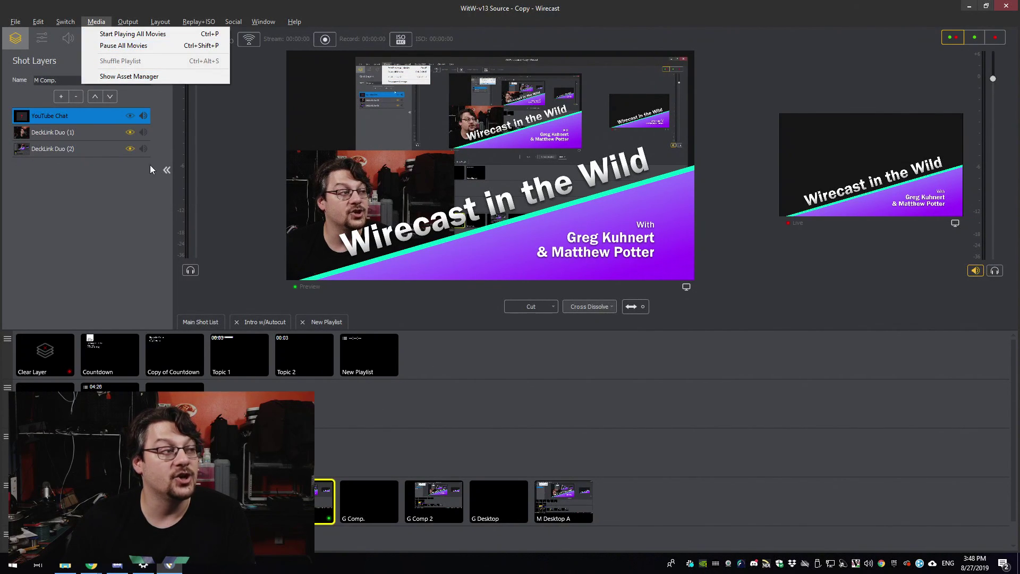
Open the Asset Manager and select the missing Greg, then Logitech Webcam C930e entries
click(139, 76)
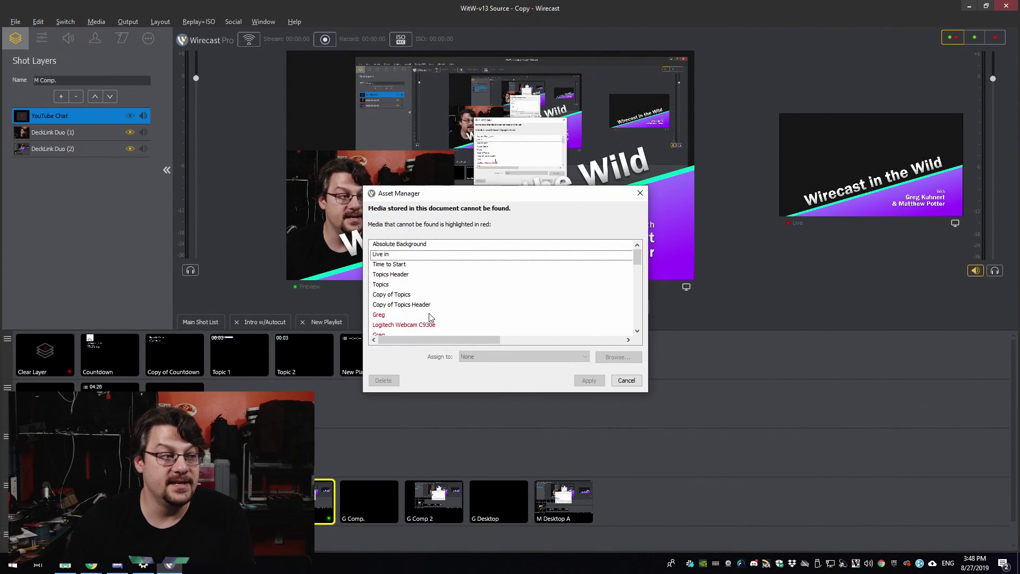
click(387, 316)
scroll(391, 316, down, 1)
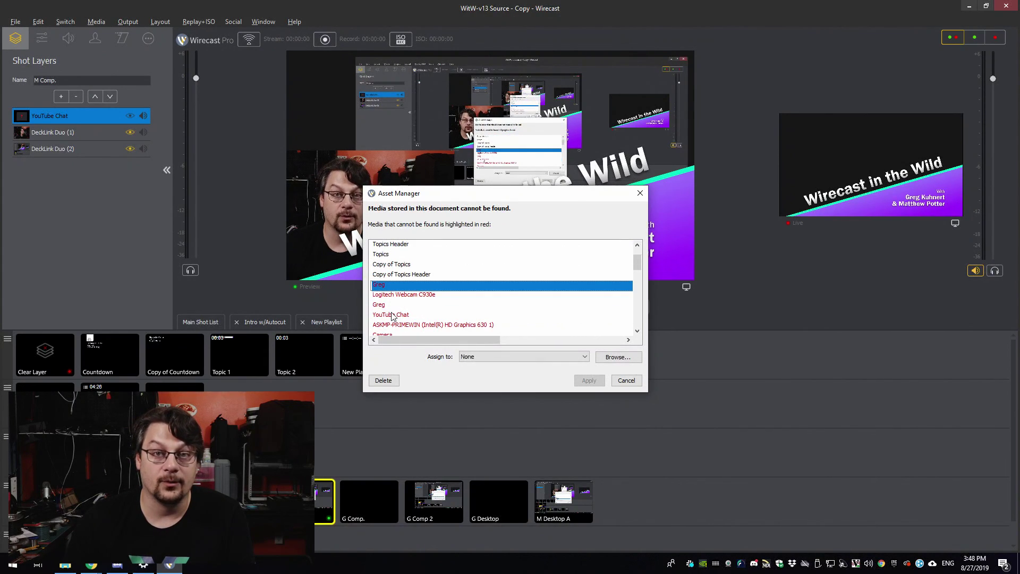
click(408, 296)
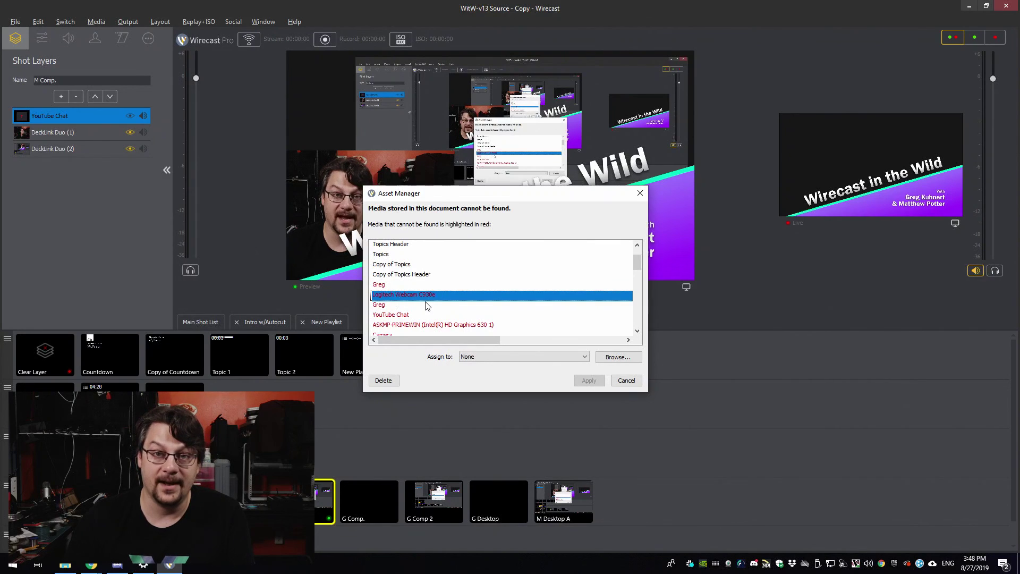